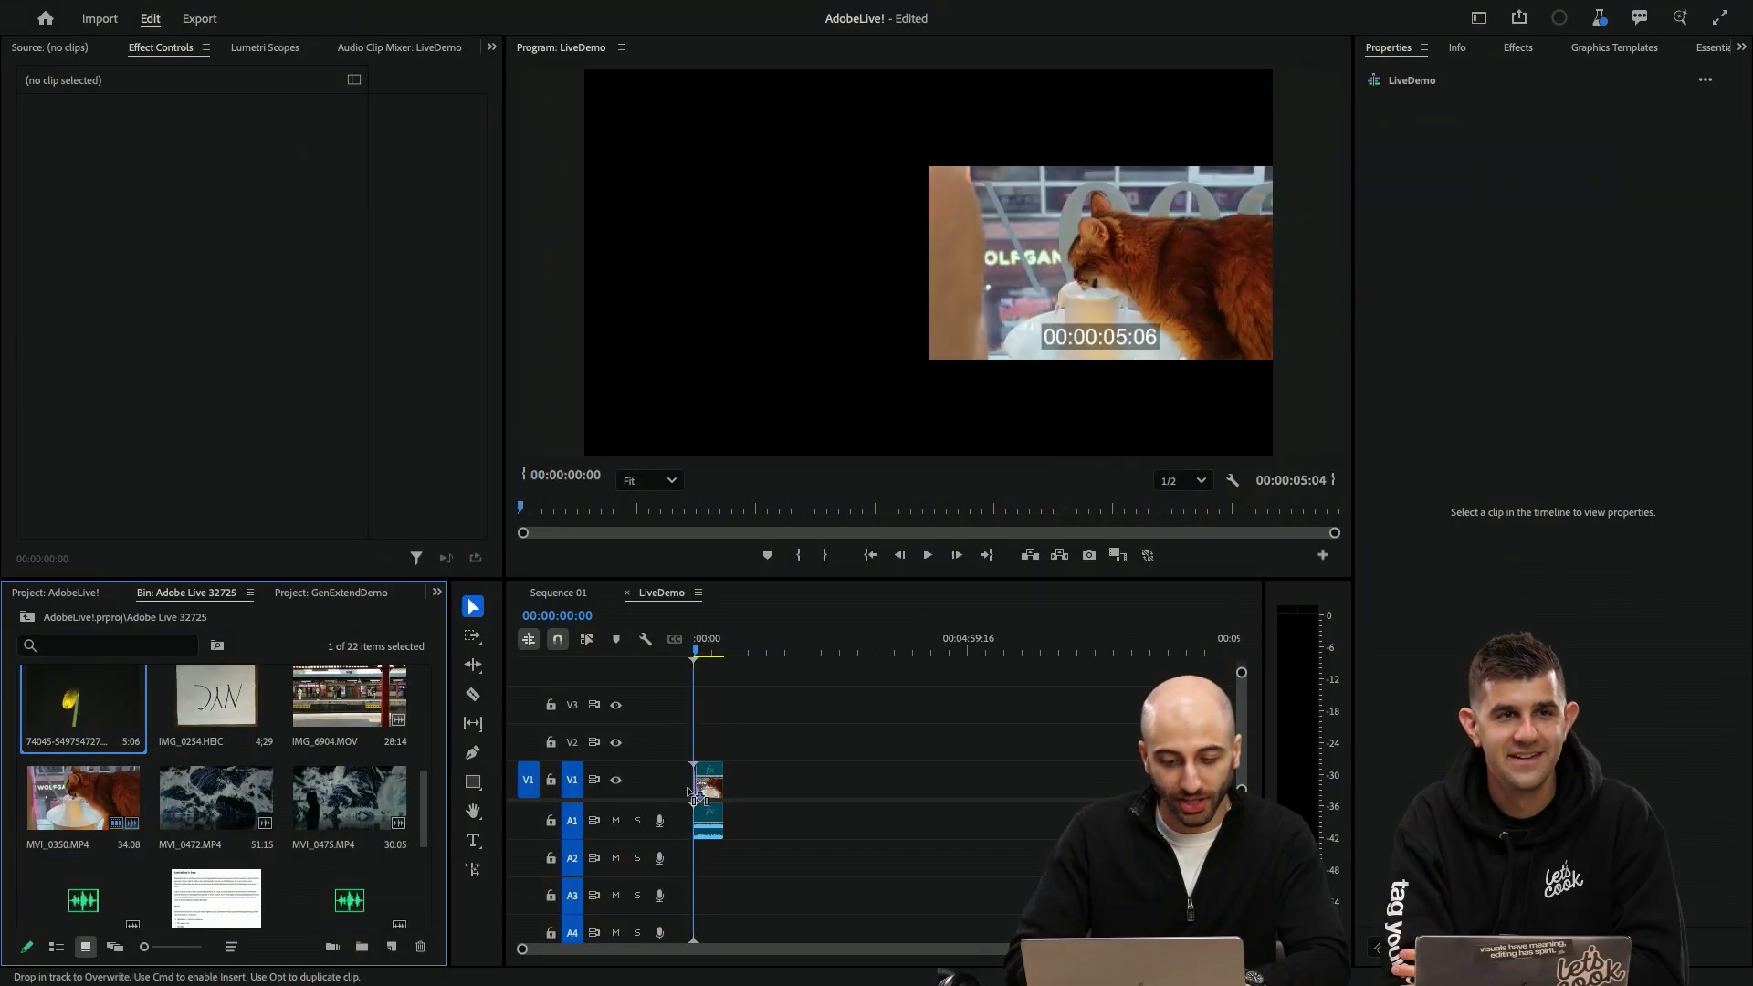
- Preview the sequence, then extend the V1 daffodil clip with AI-generated frames to 00:00:07:04
key("space")
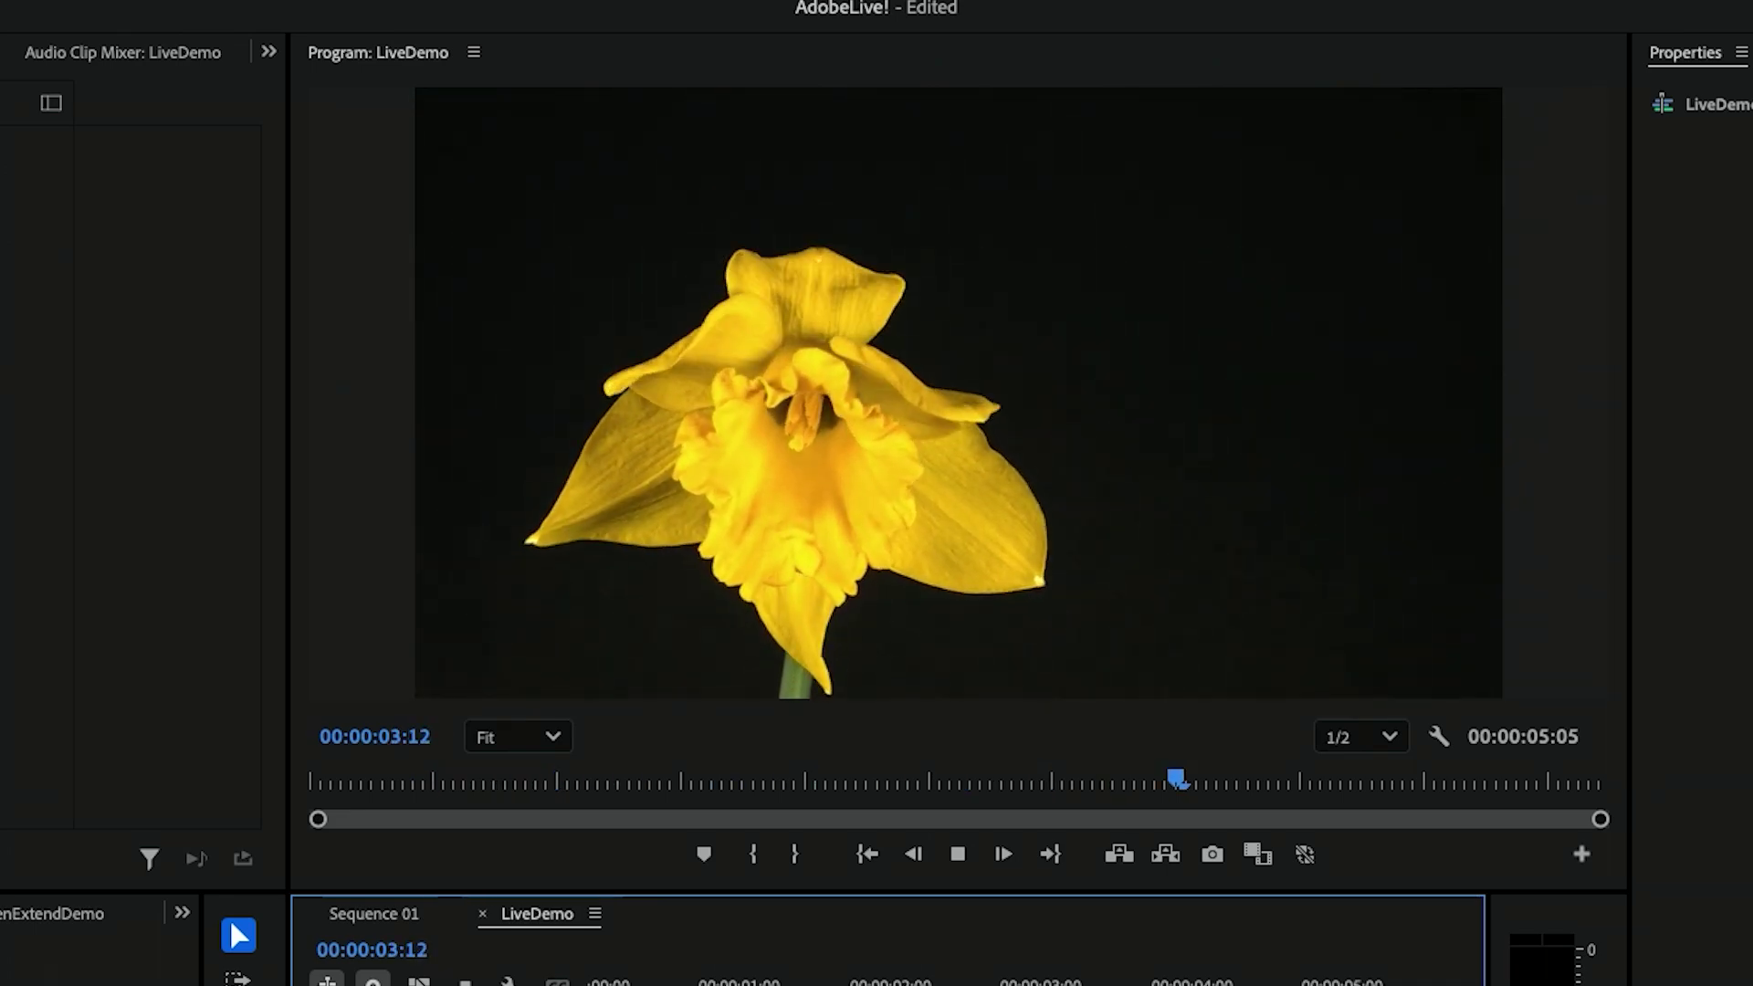
key("space")
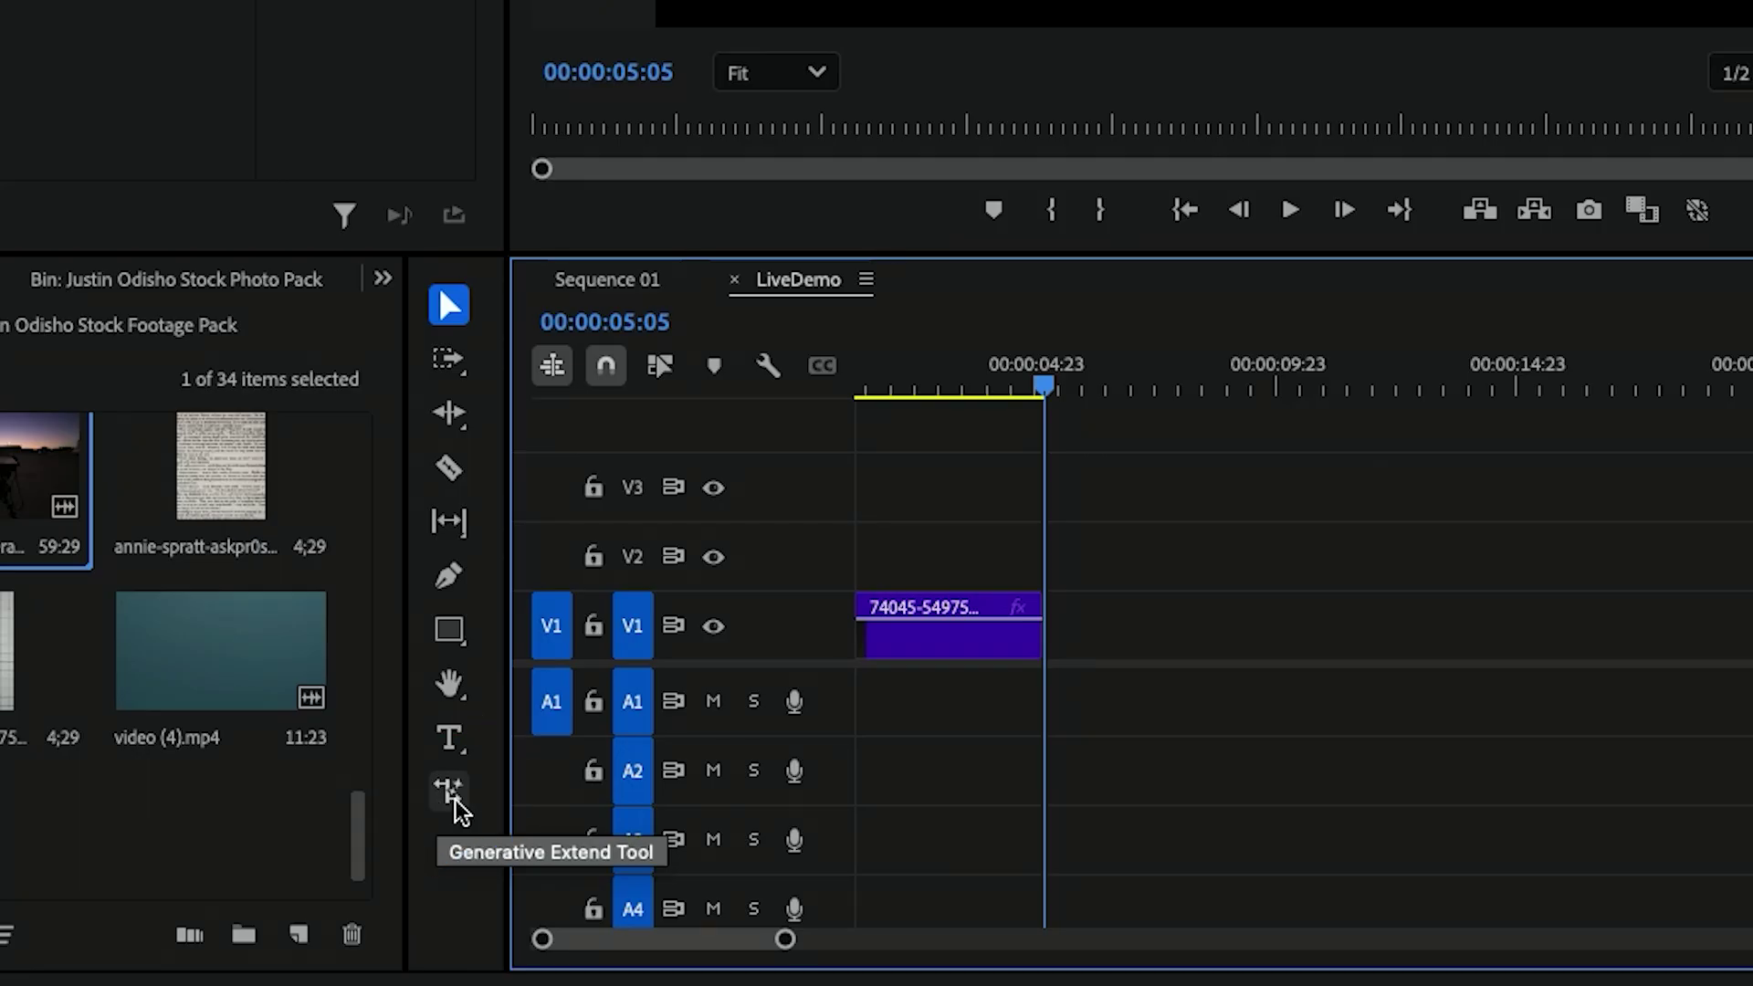
left_click(455, 798)
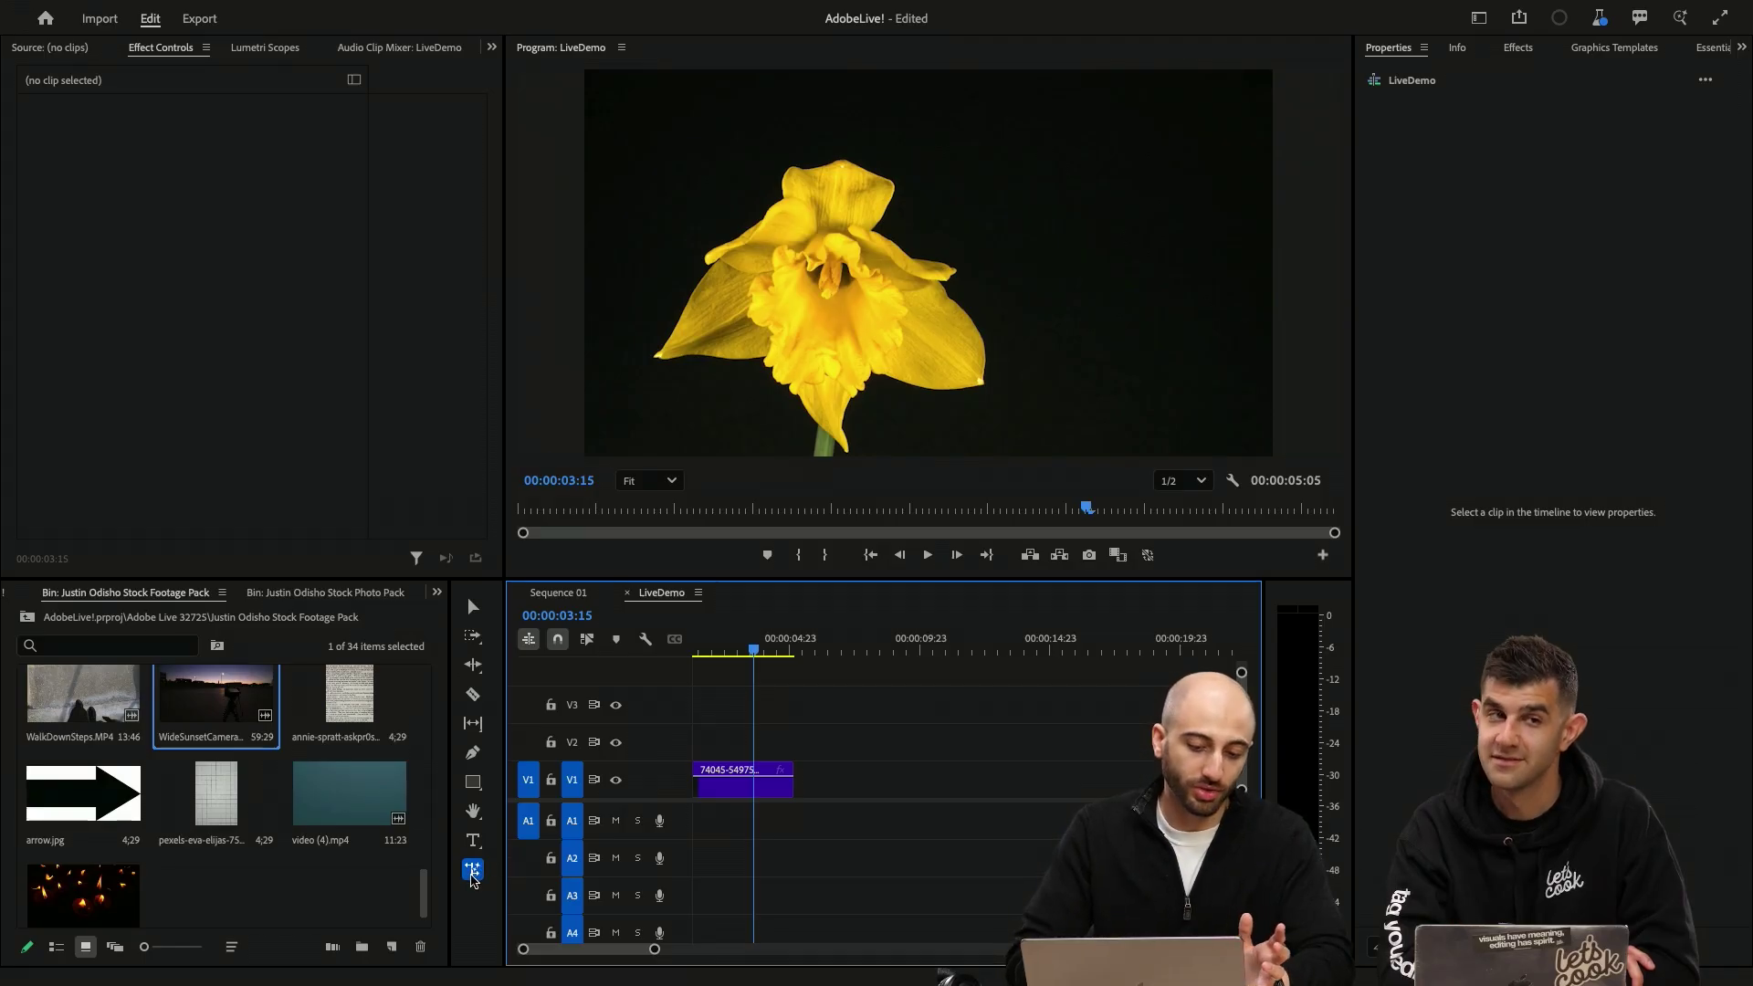
left_click(474, 872)
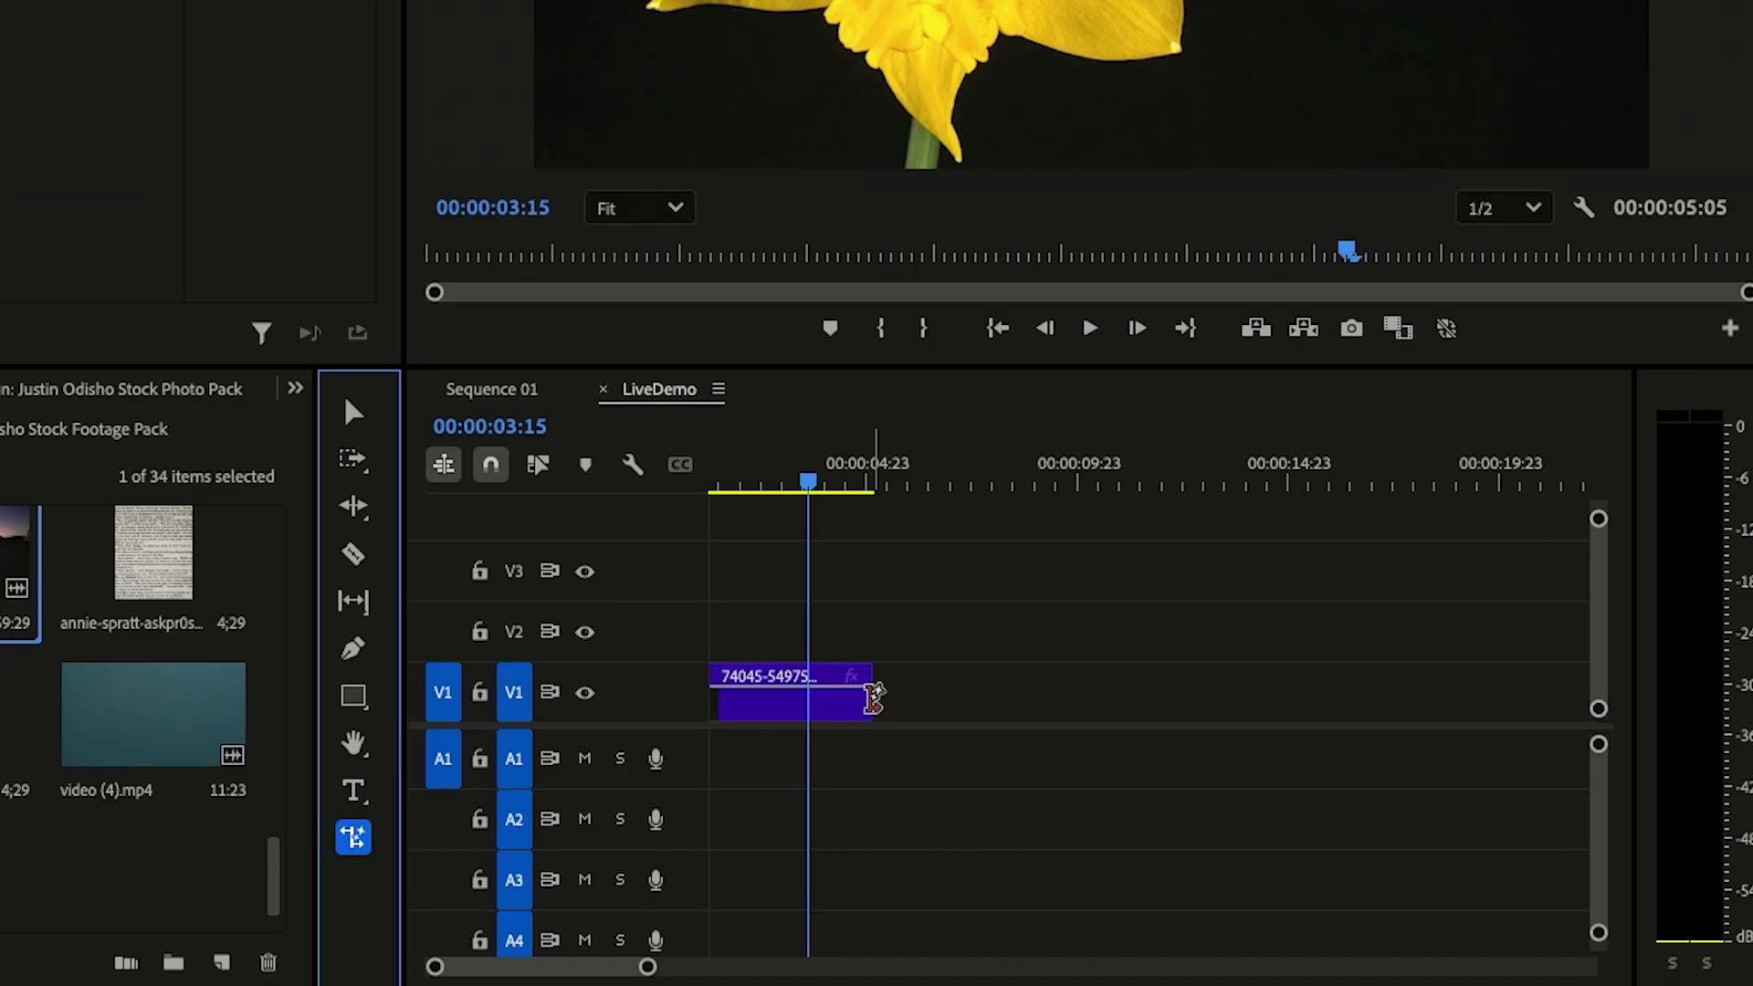
left_click_drag(873, 698, 1232, 671)
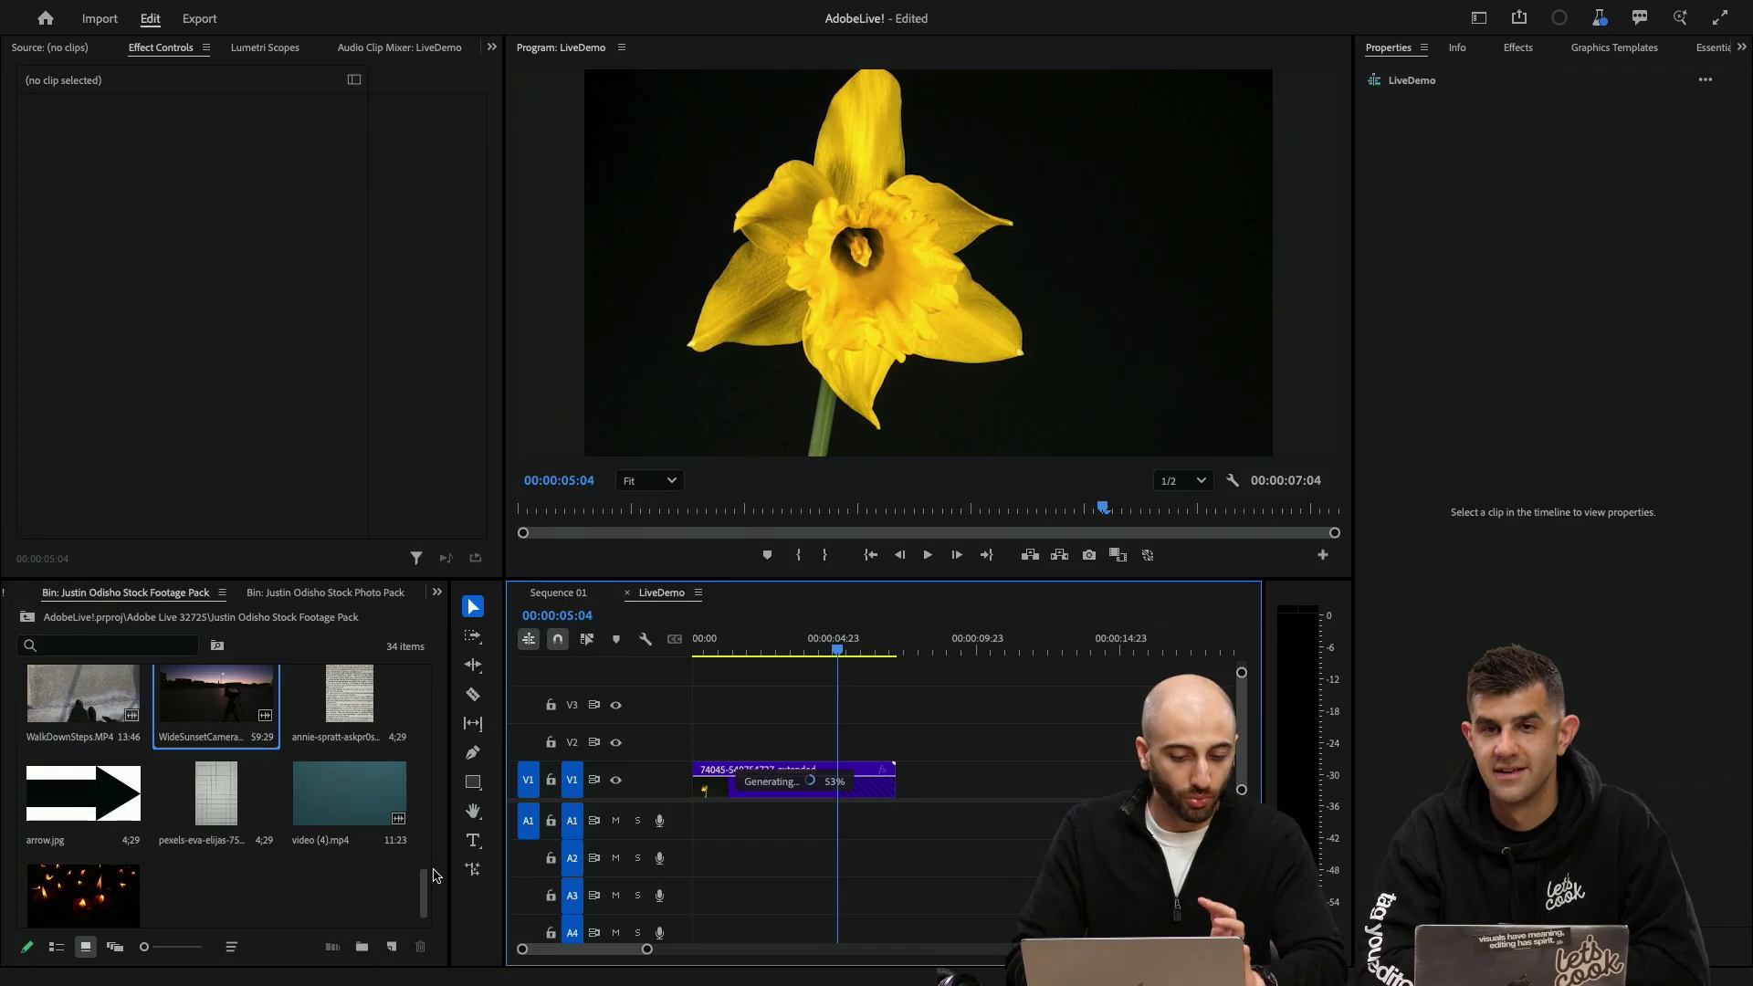
scroll(432, 875, "up", 4)
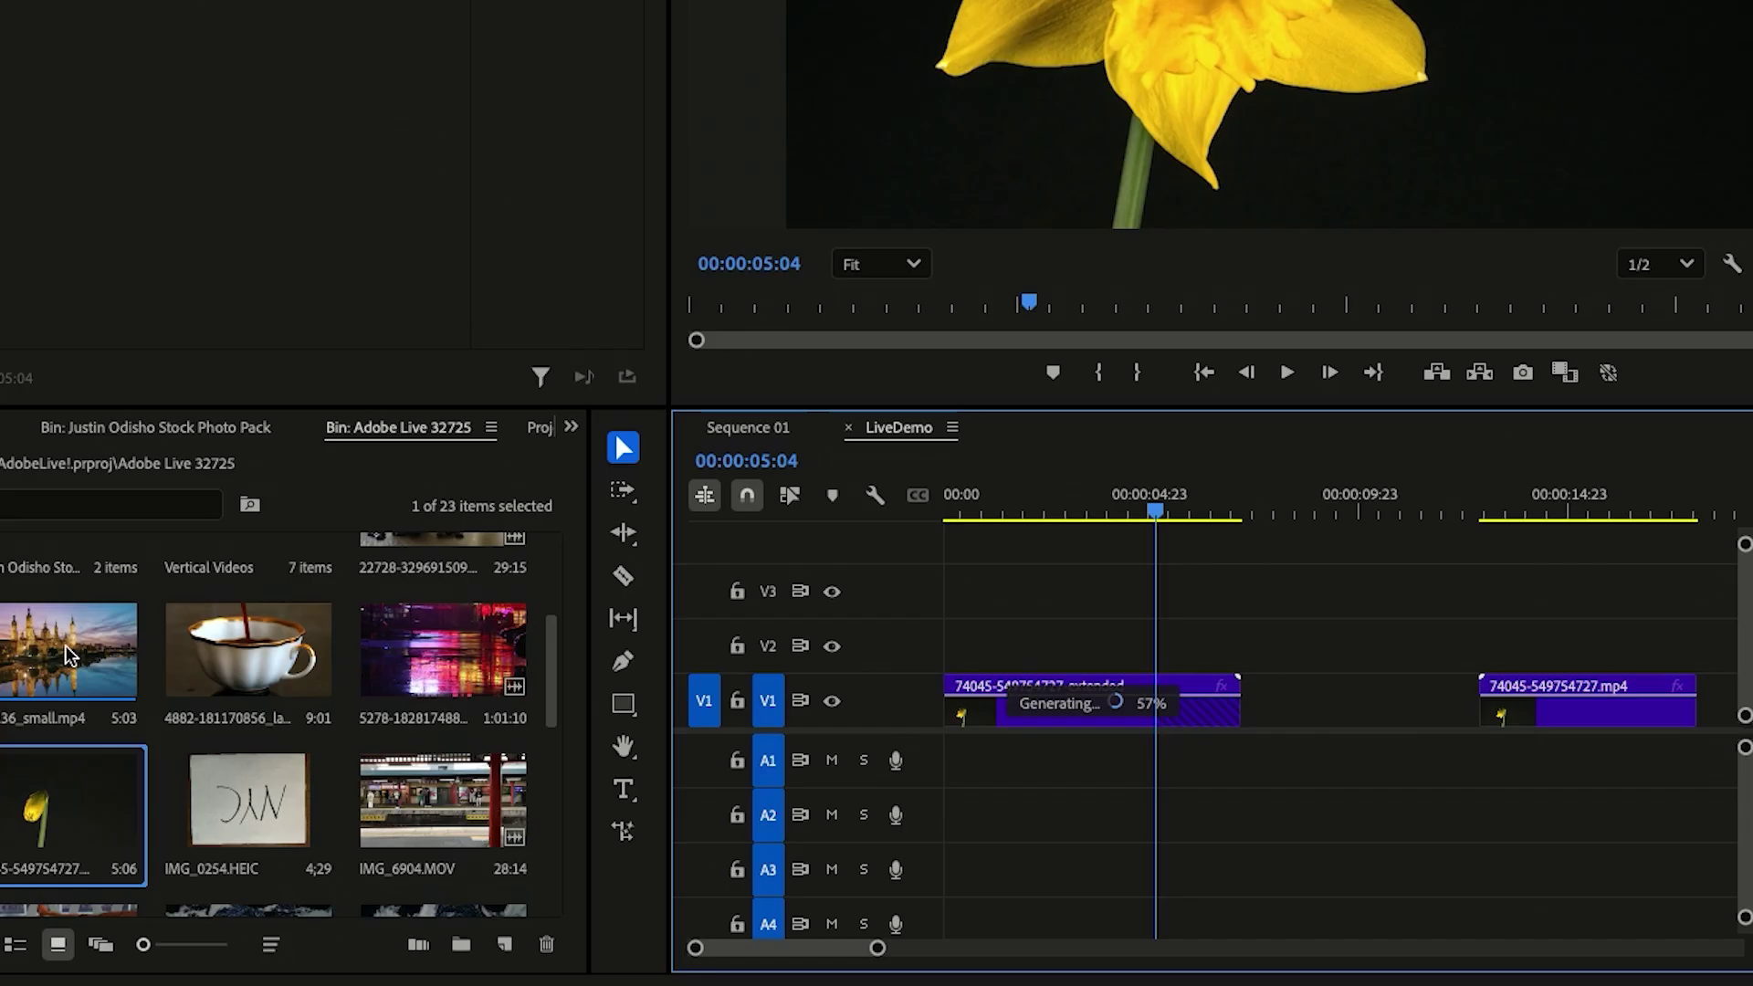
- Place 244236_small.mp4 right after the daffodil clip on V1 and apply the default transition at the cut
left_click_drag(98, 744, 1154, 742)
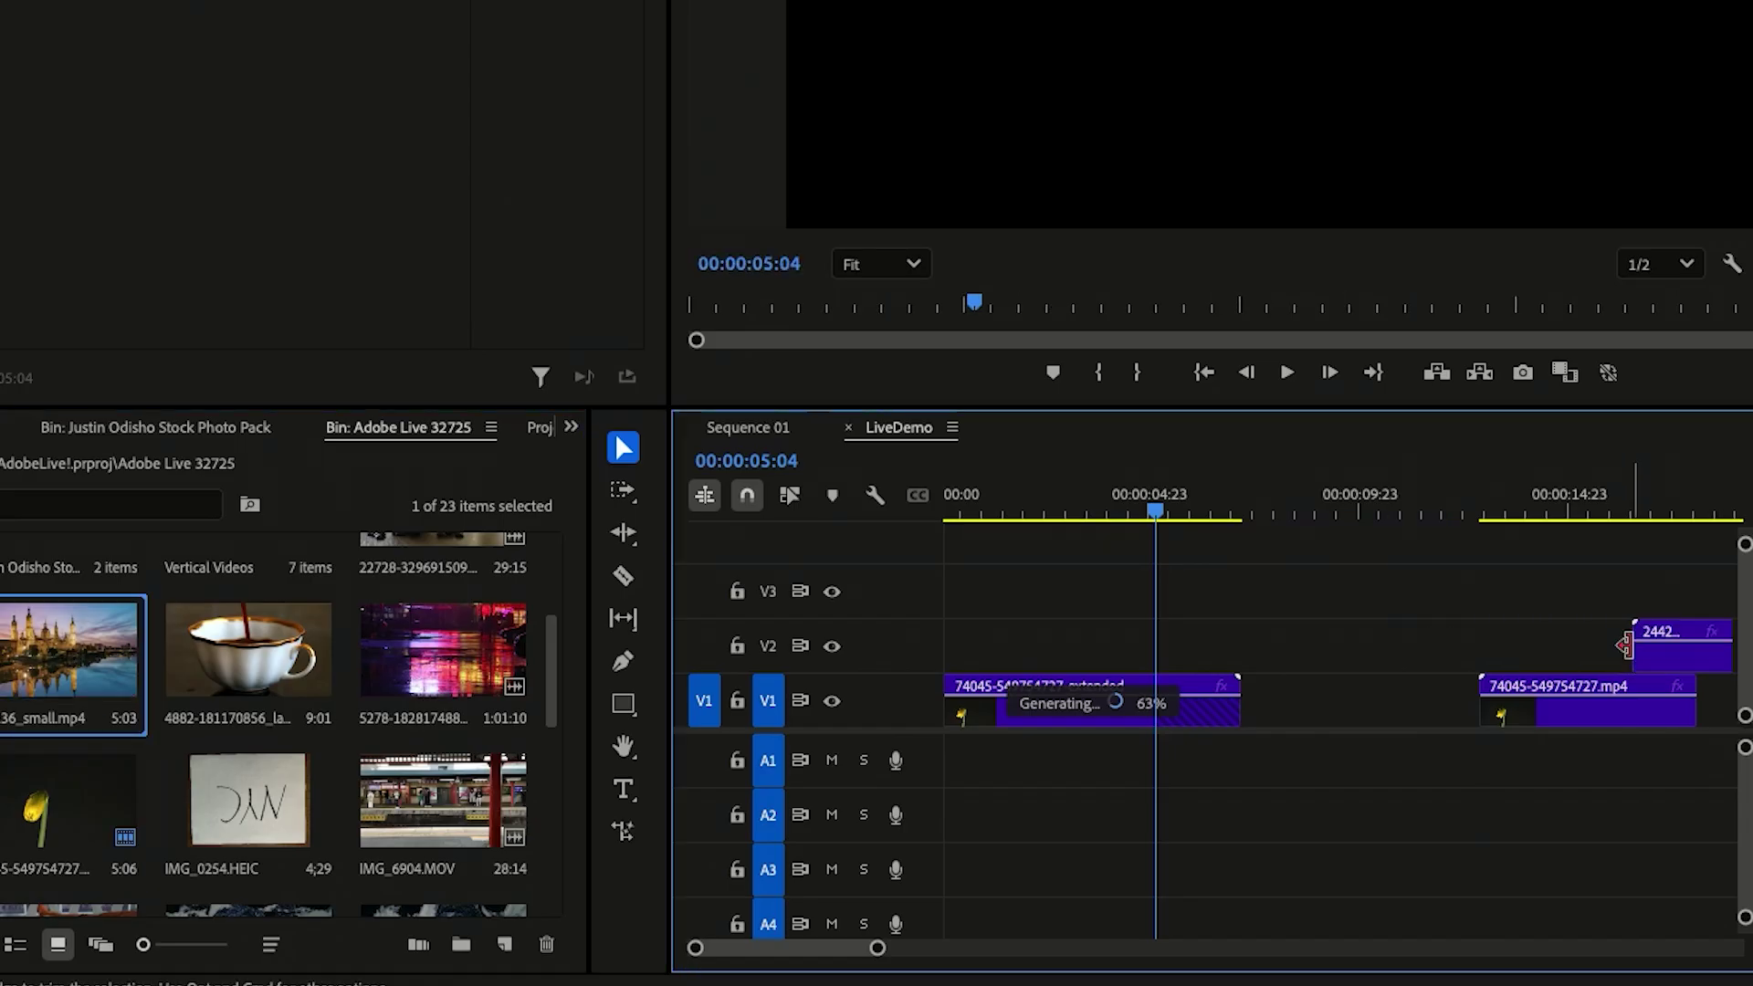
left_click_drag(1625, 646, 1419, 715)
key("Delete")
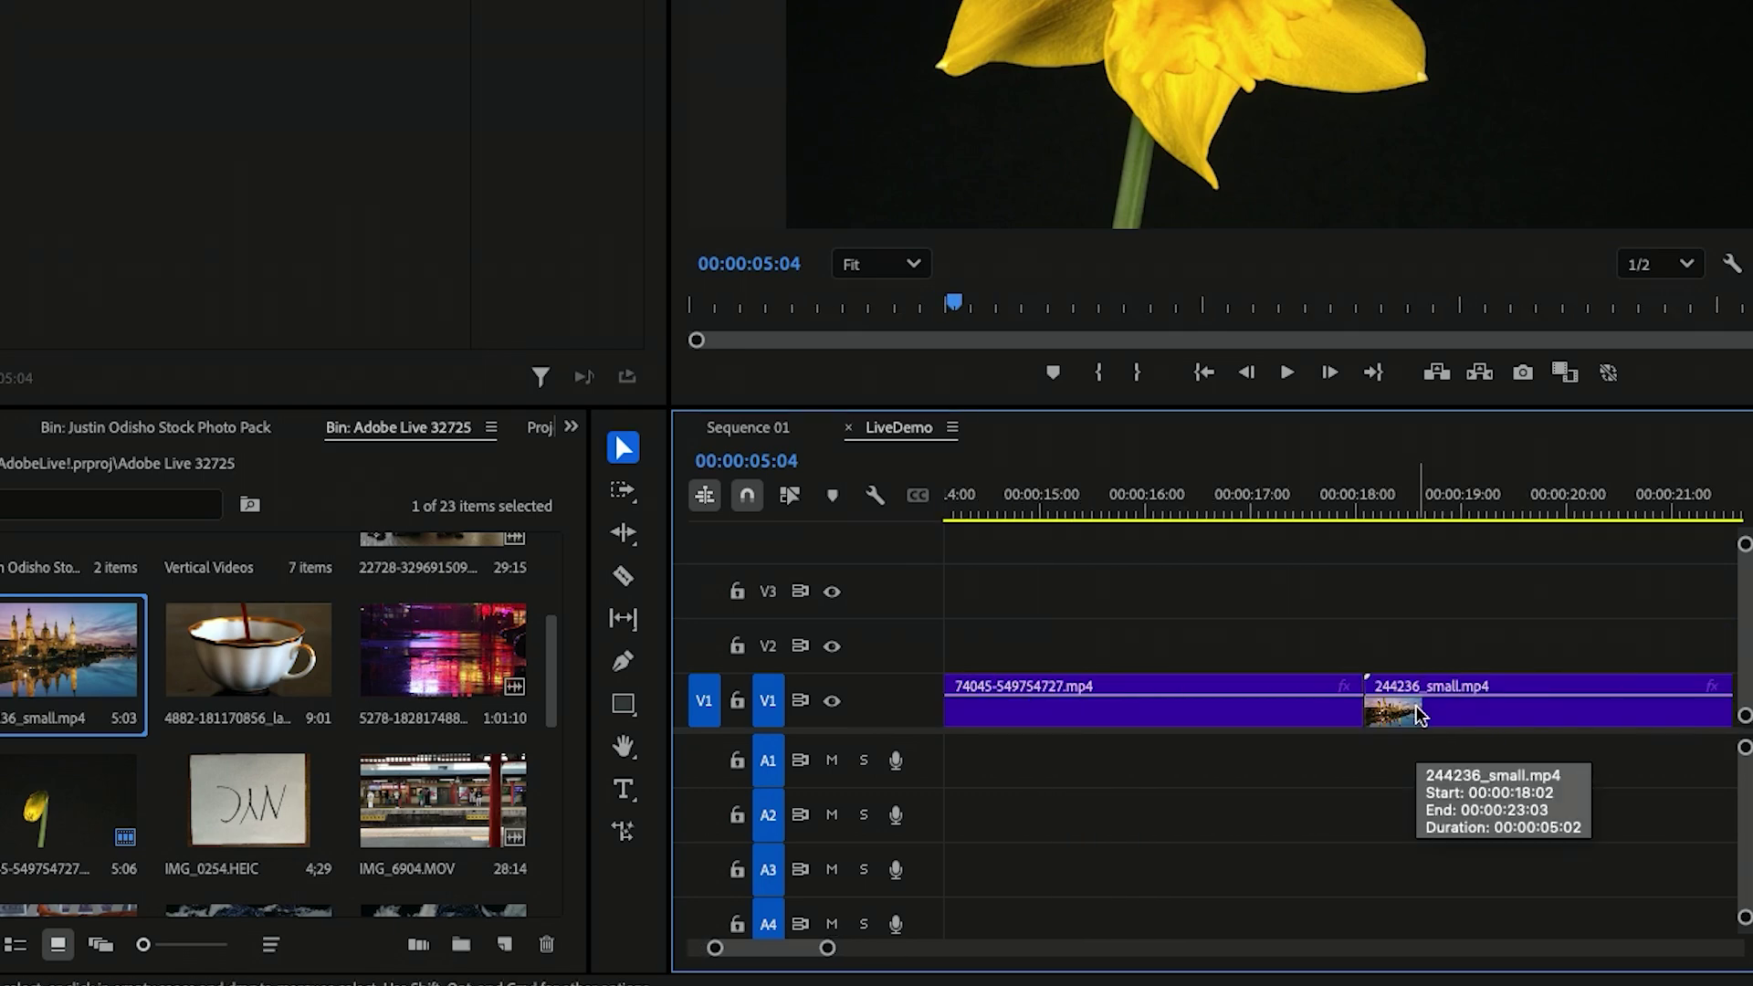
right_click(1357, 716)
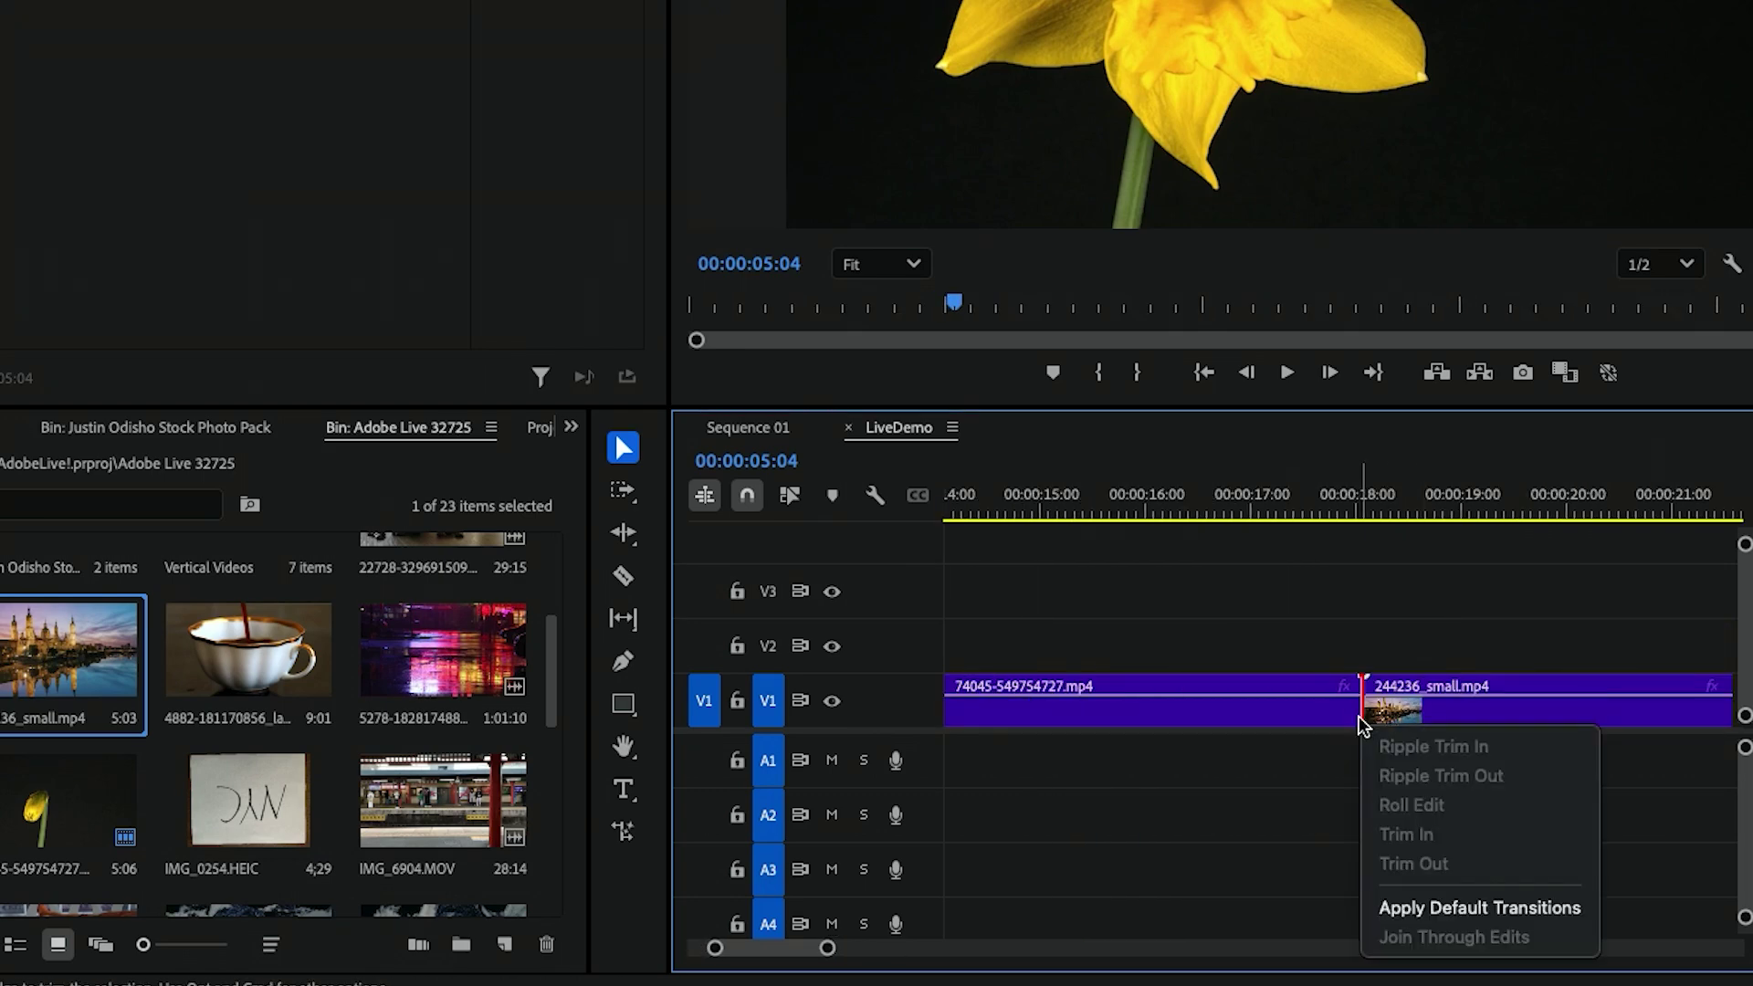
left_click(1460, 904)
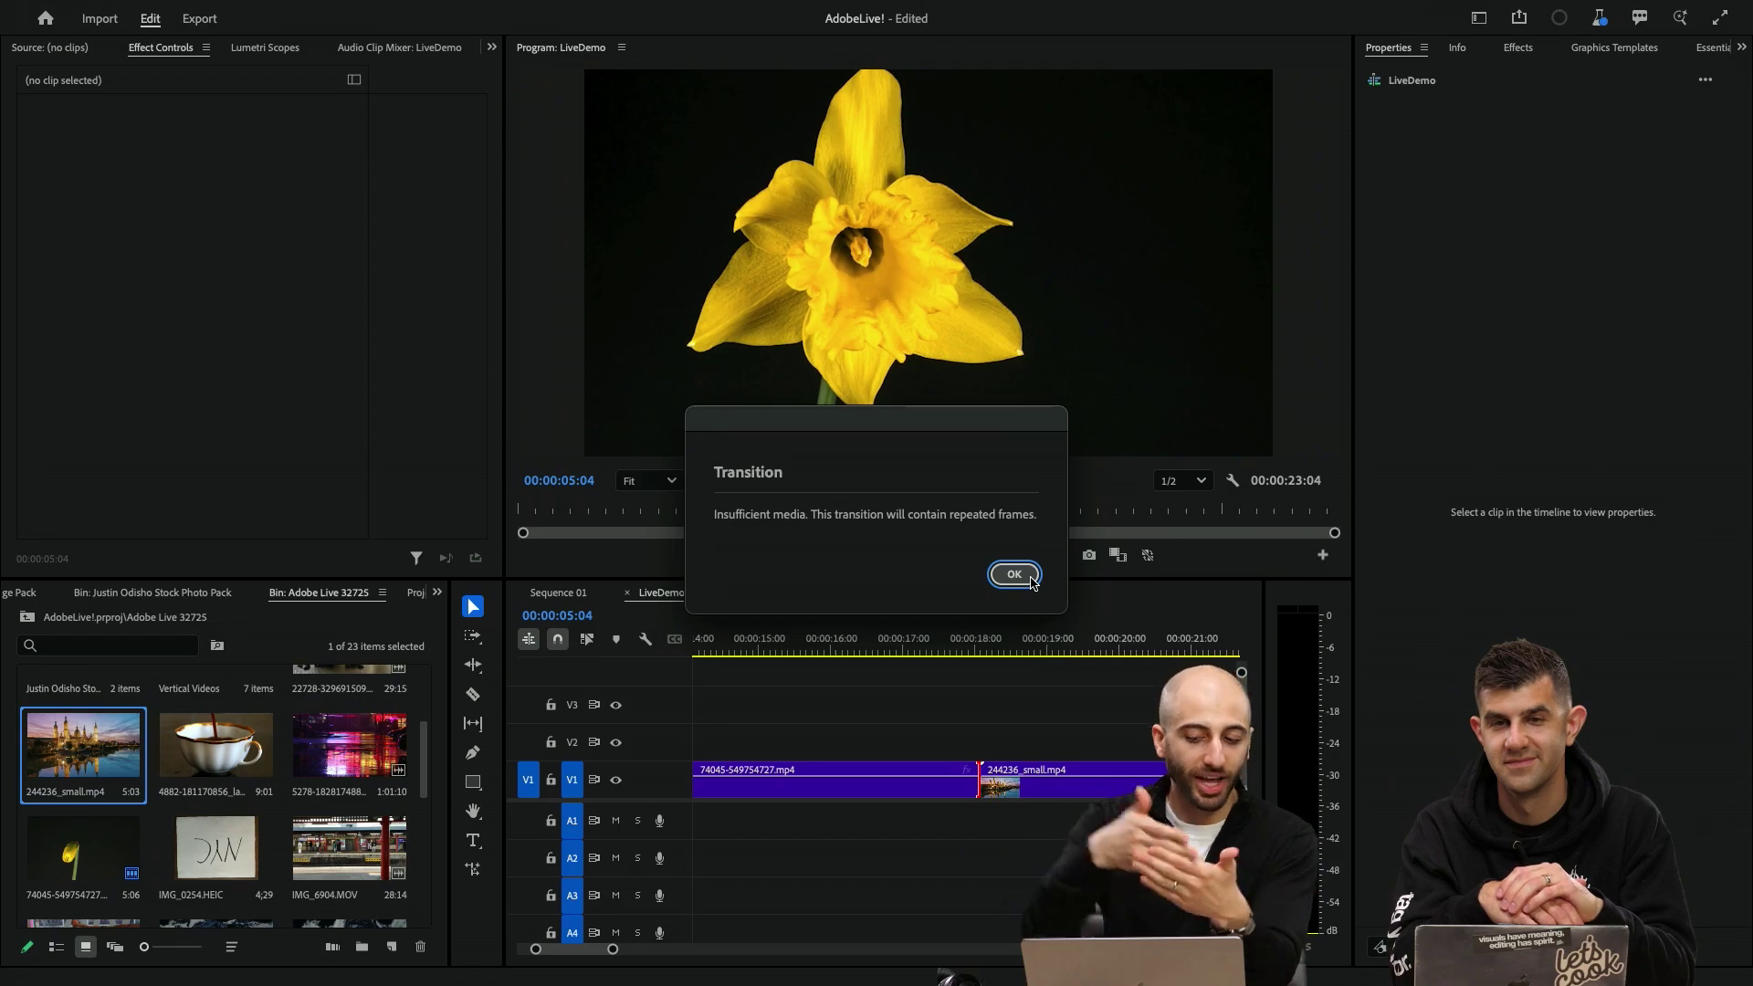
- Dismiss the insufficient-media warning and scrub through the Cross Dissolve
left_click(1013, 573)
left_click(1005, 650)
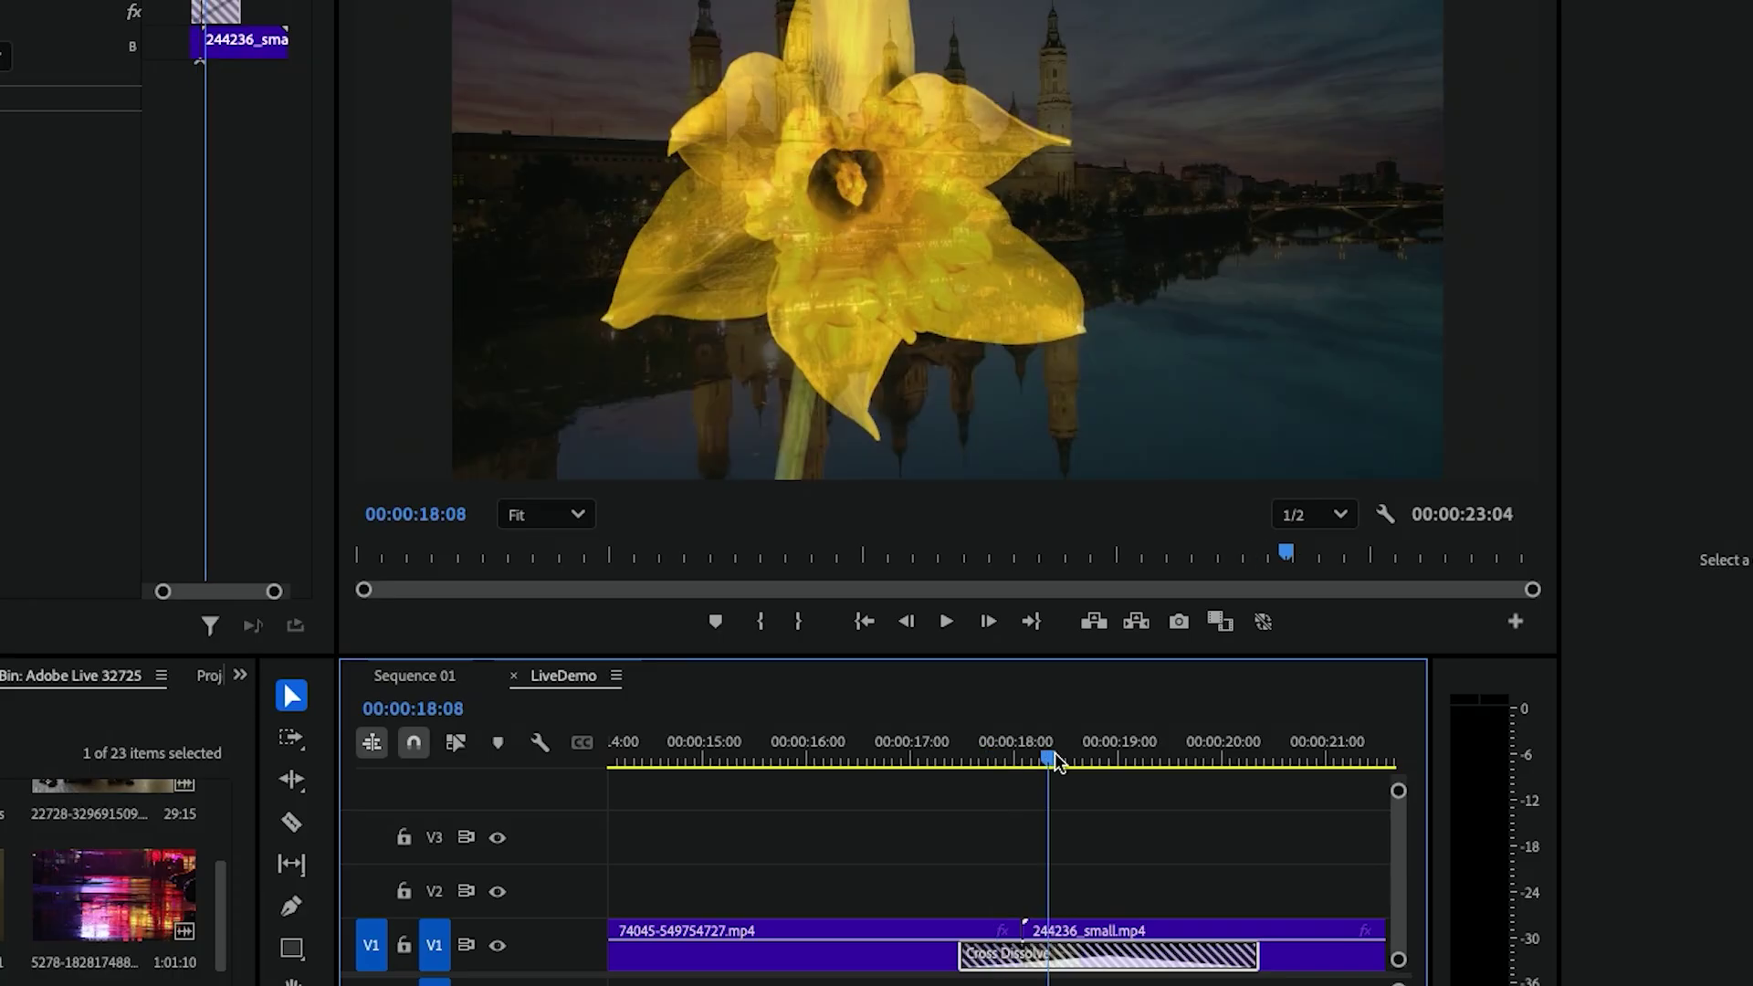
left_click_drag(1054, 760, 1237, 766)
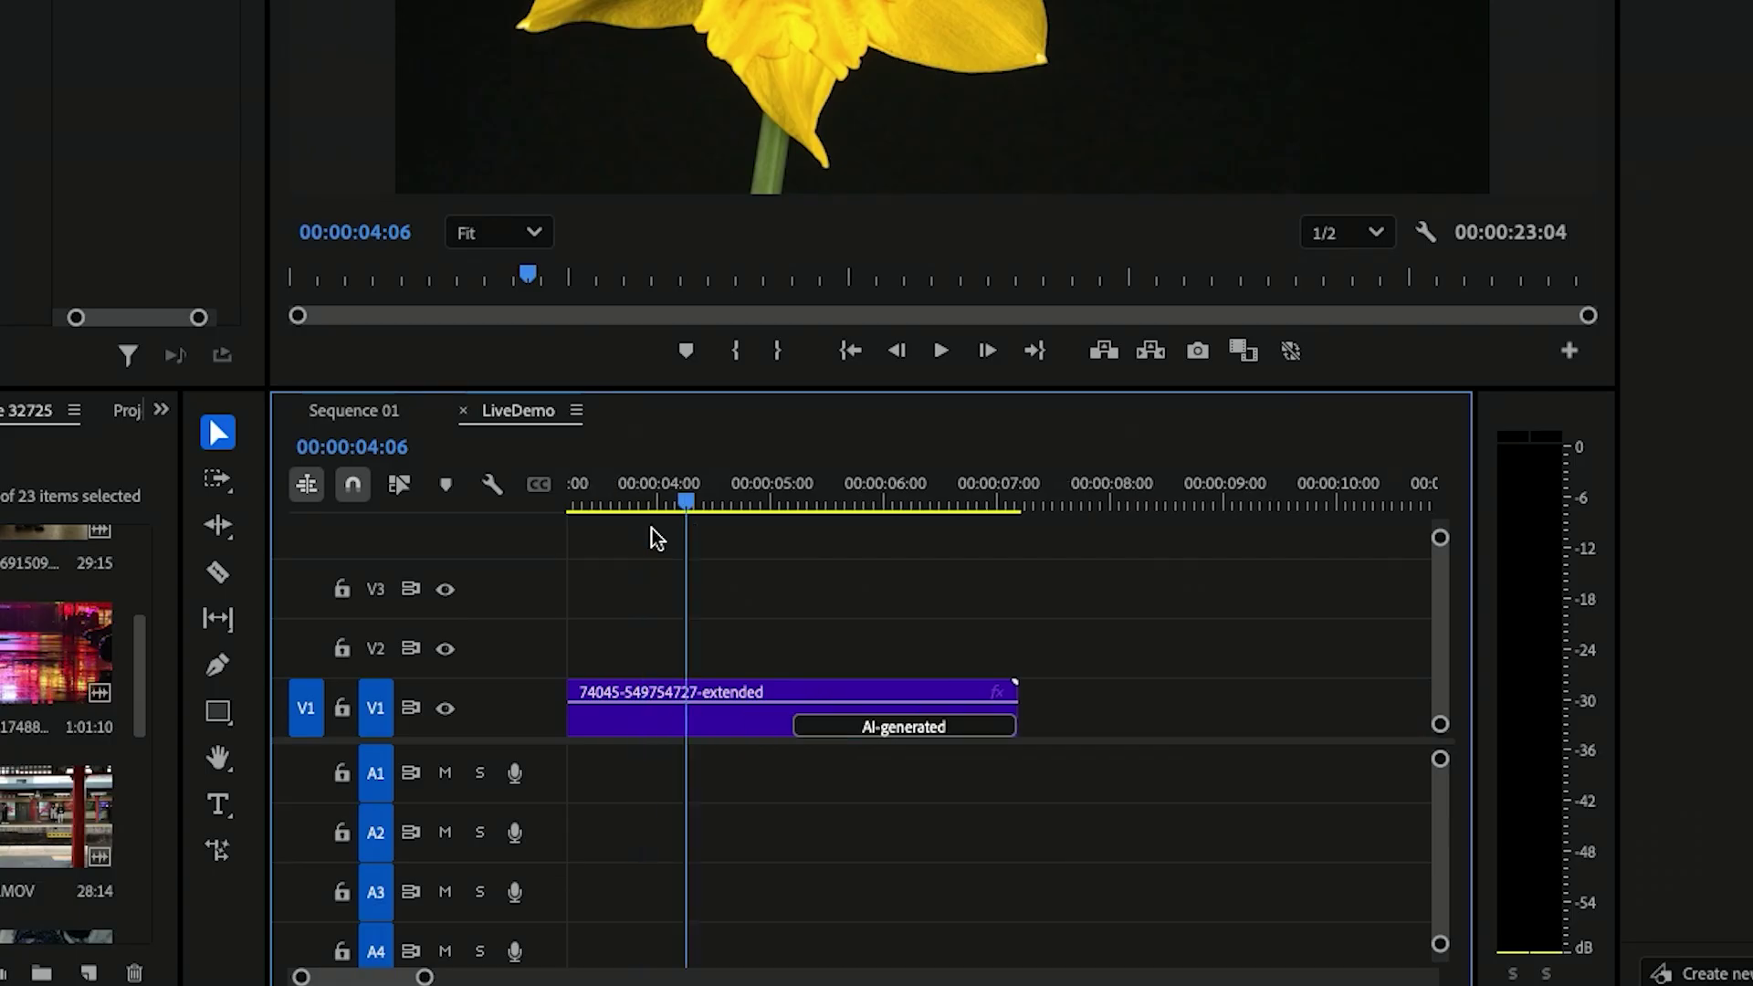
- Zoom the timeline and play the daffodil clip's AI-generated tail from 00:00:04:05
scroll(884, 599, "up", 3)
scroll(883, 599, "up", 1)
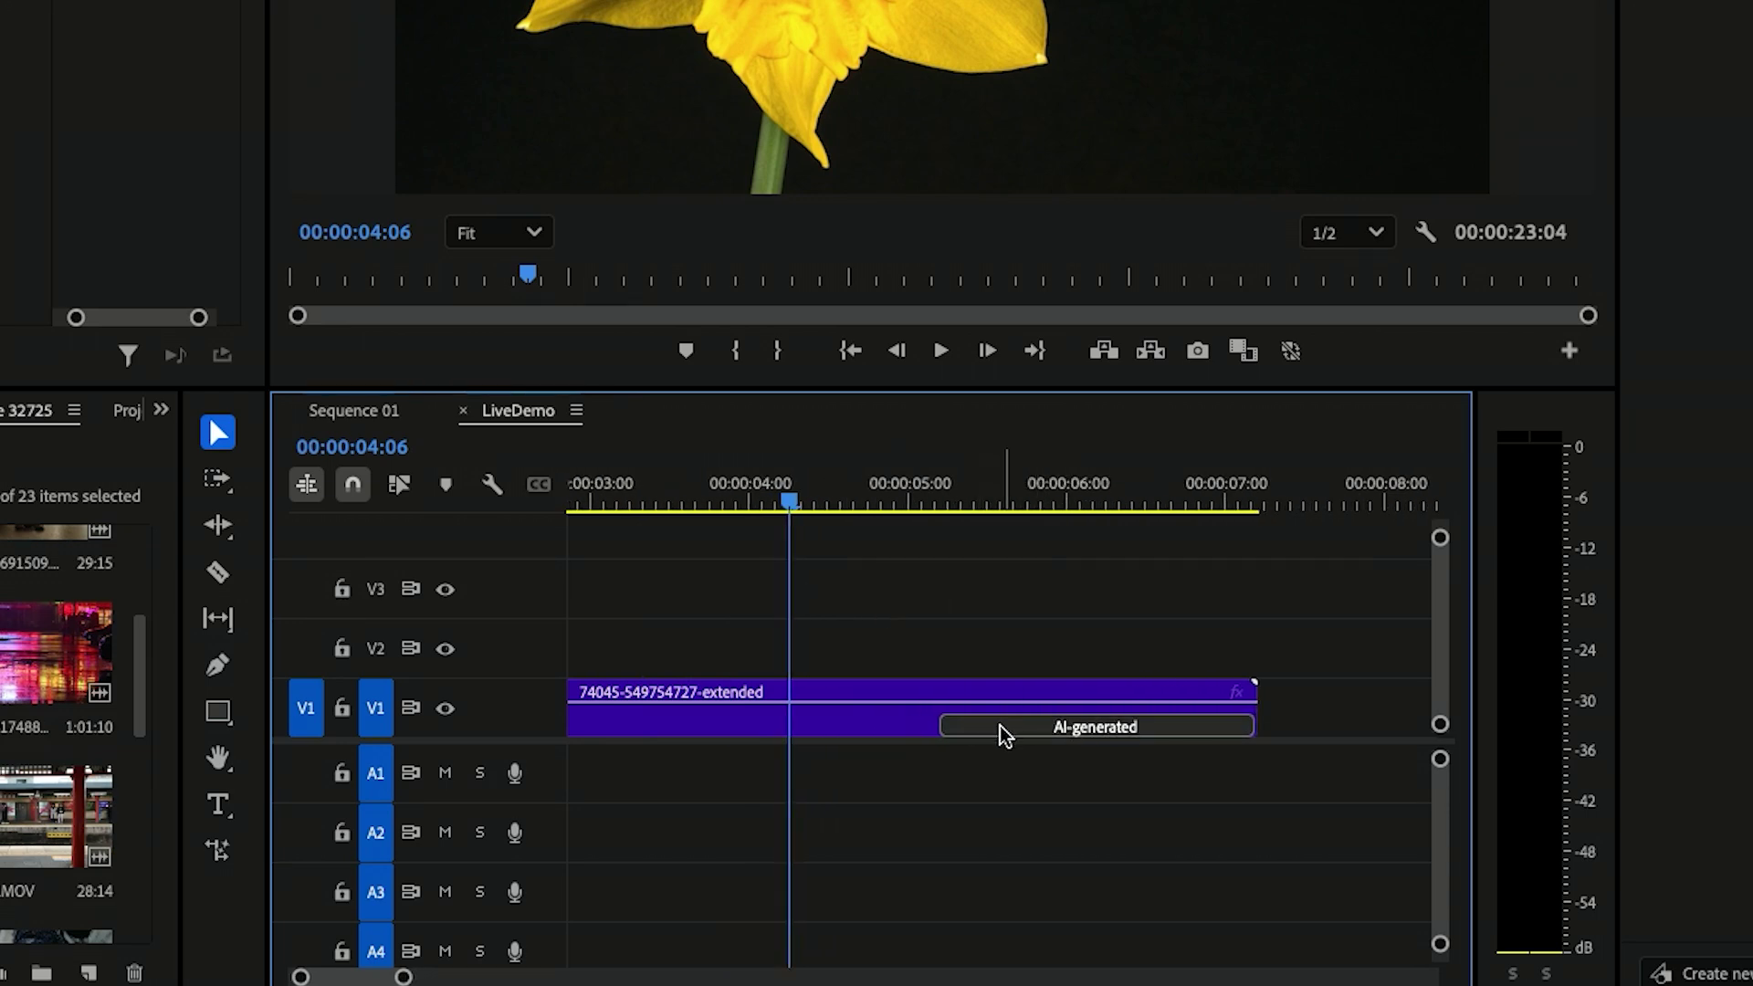
mouse_move(1000, 726)
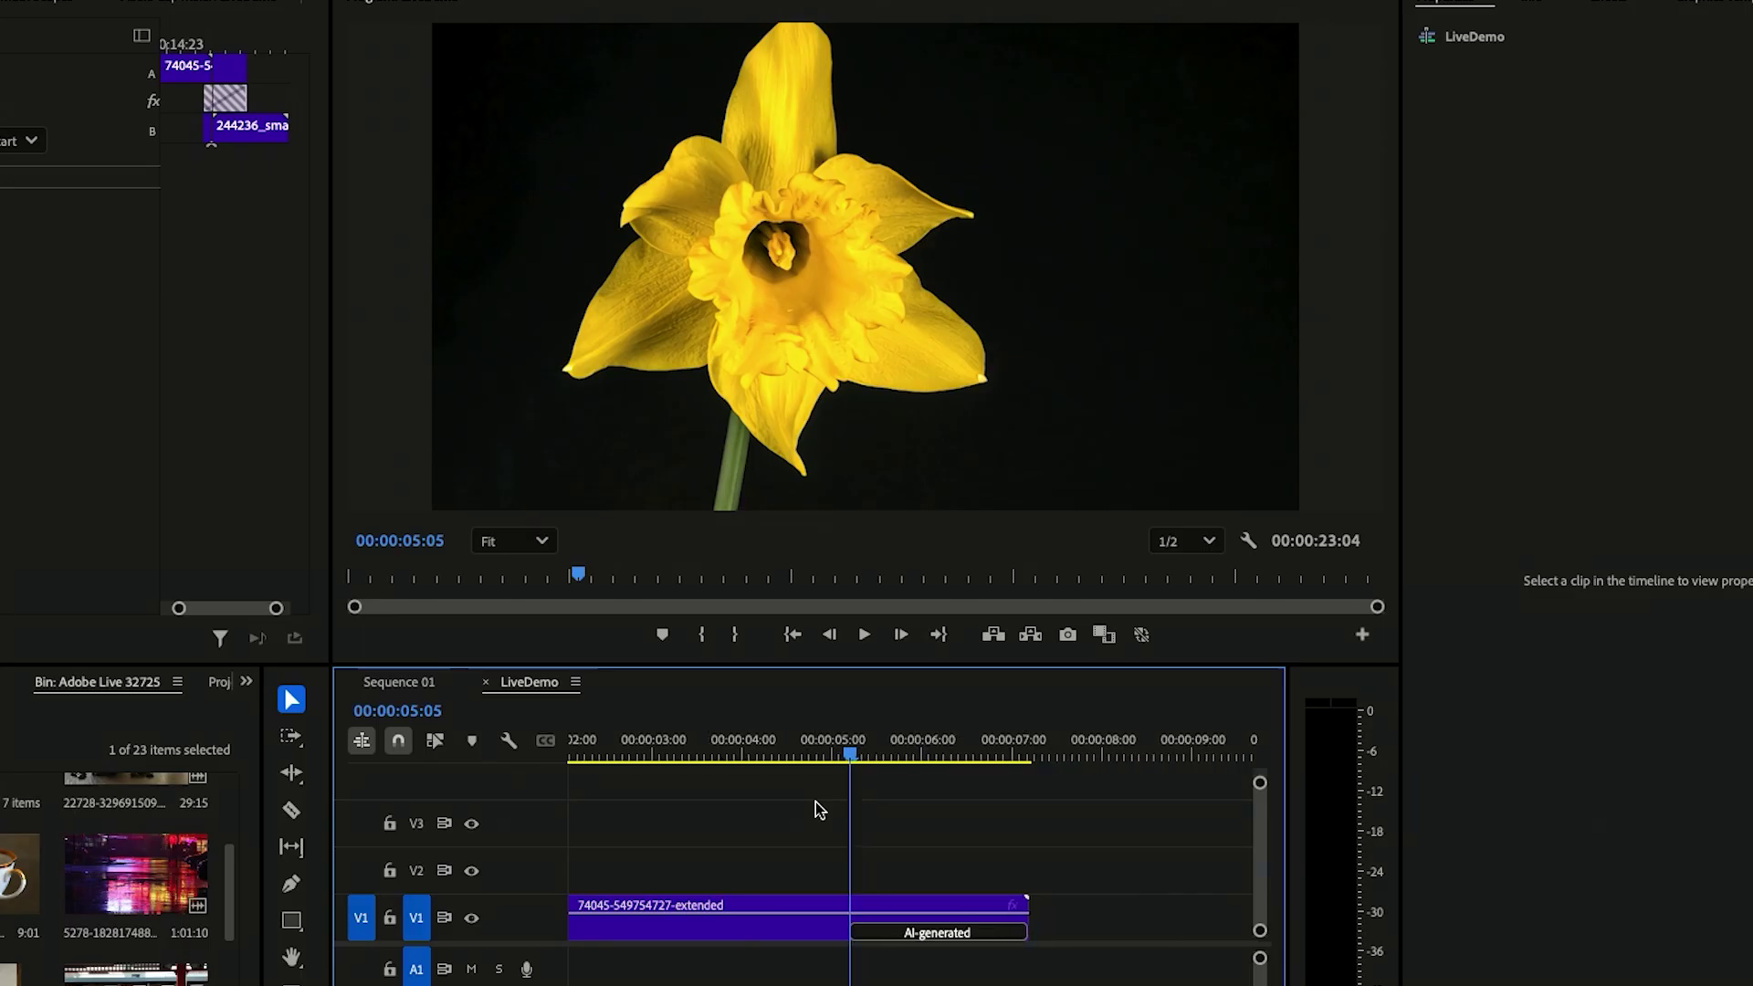
scroll(878, 561, "down", 2)
left_click_drag(789, 486, 749, 494)
key("space")
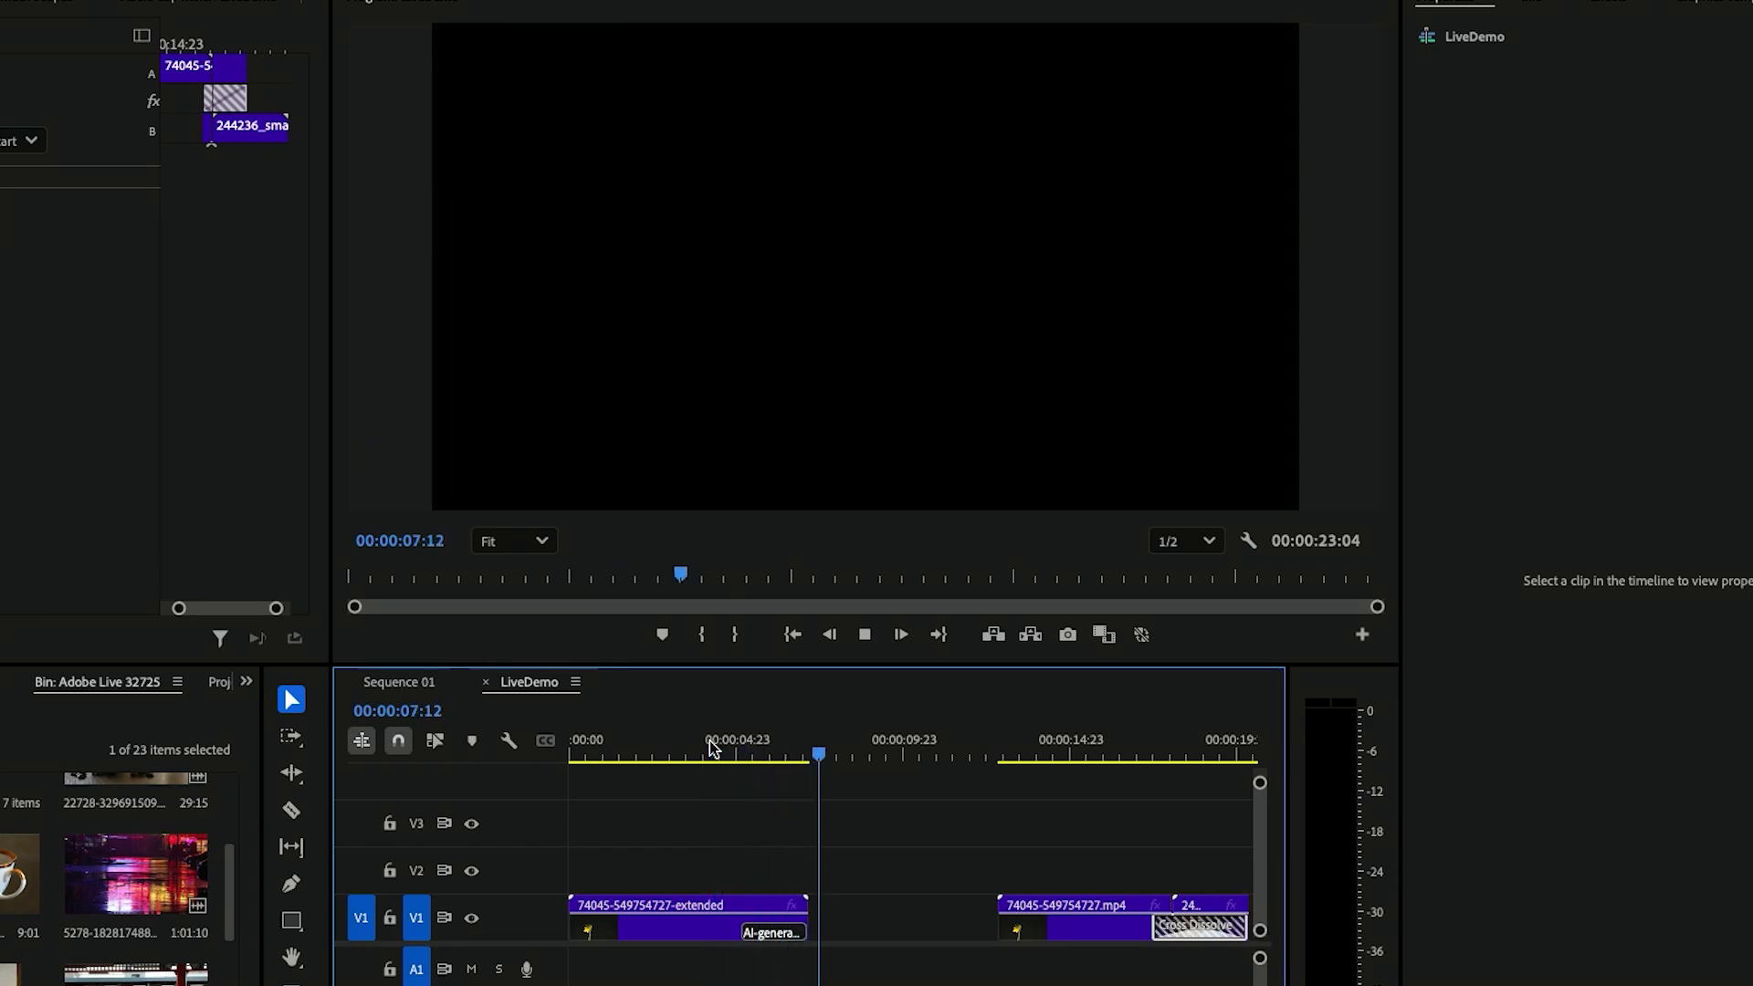
left_click_drag(707, 747, 772, 747)
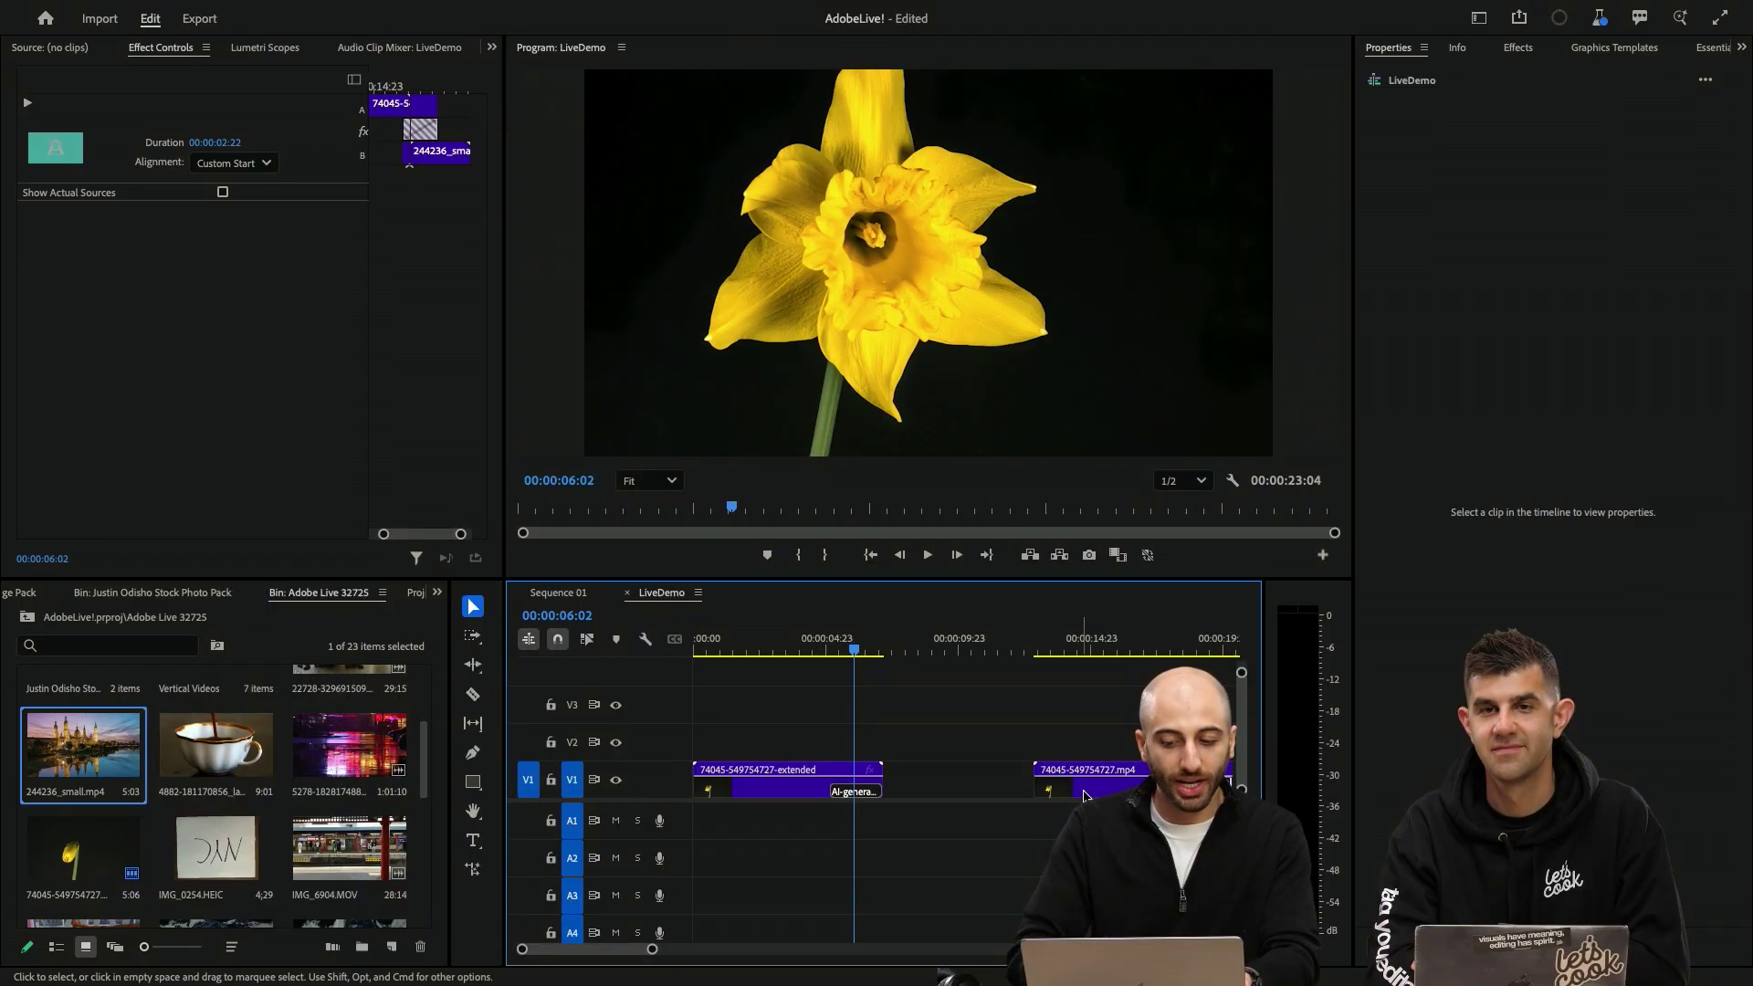
- Move 244236_small.mp4 up to V2, overlapping the end of the extended daffodil clip
left_click(1071, 767)
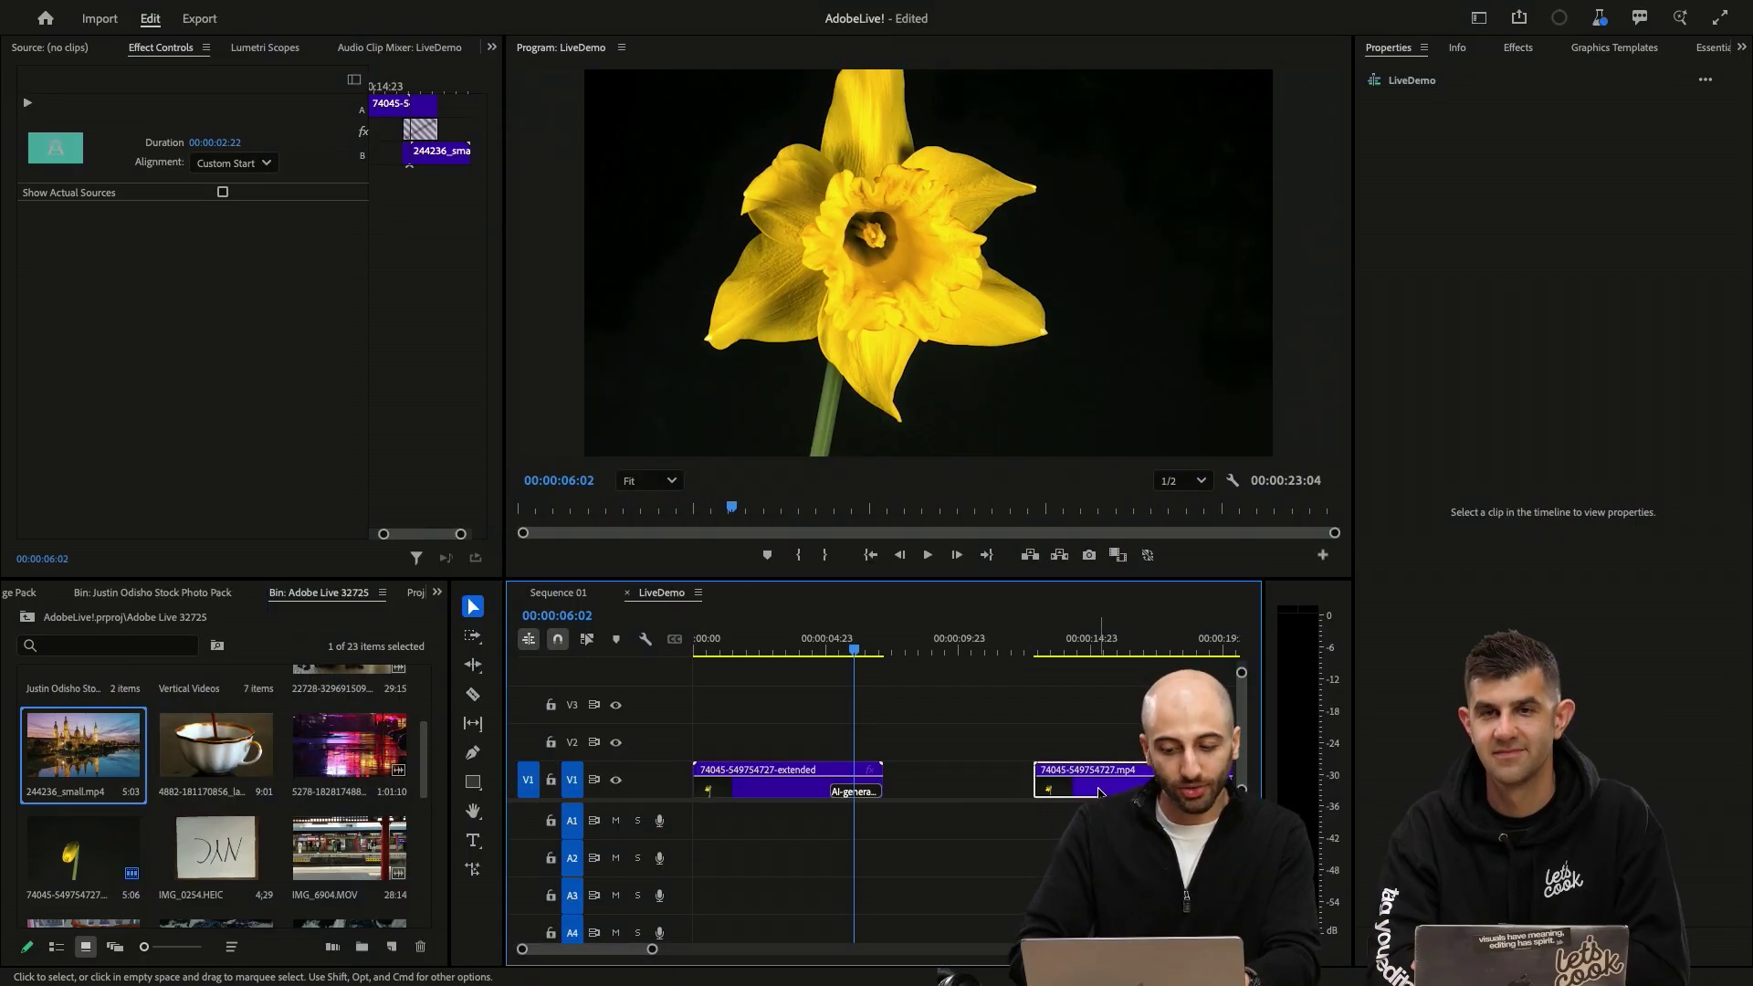
left_click_drag(993, 790, 933, 747)
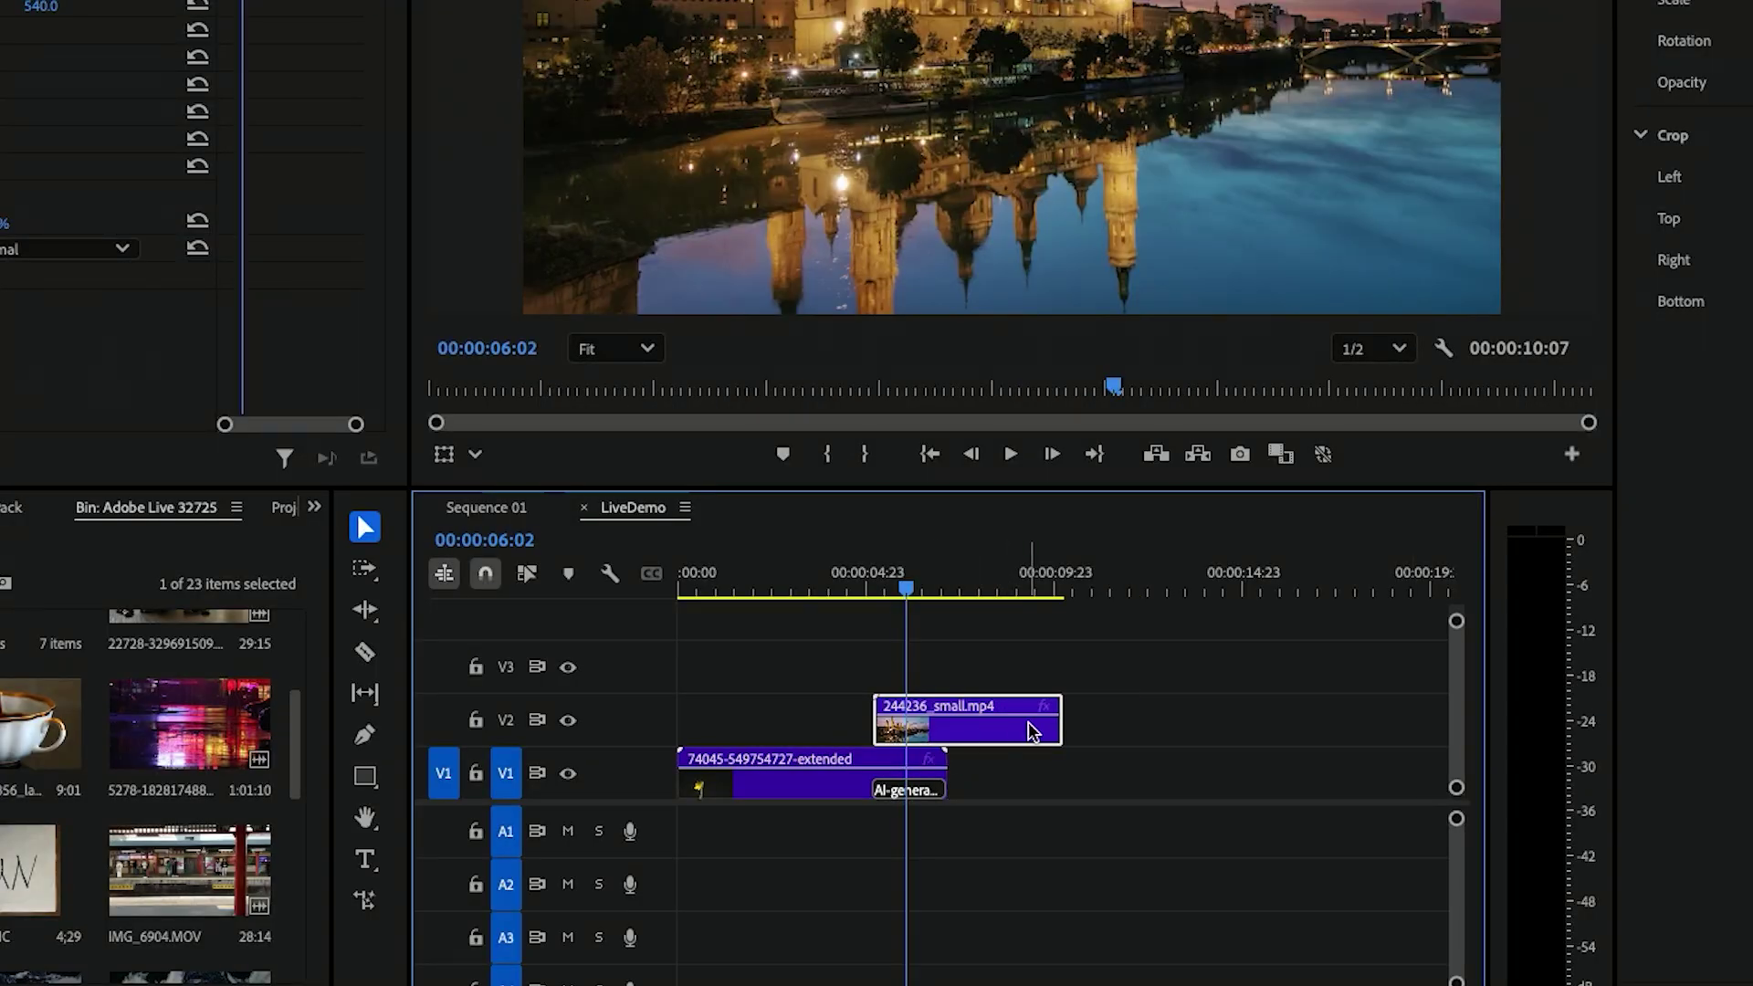
left_click_drag(1055, 705, 1135, 704)
scroll(900, 680, "up", 5)
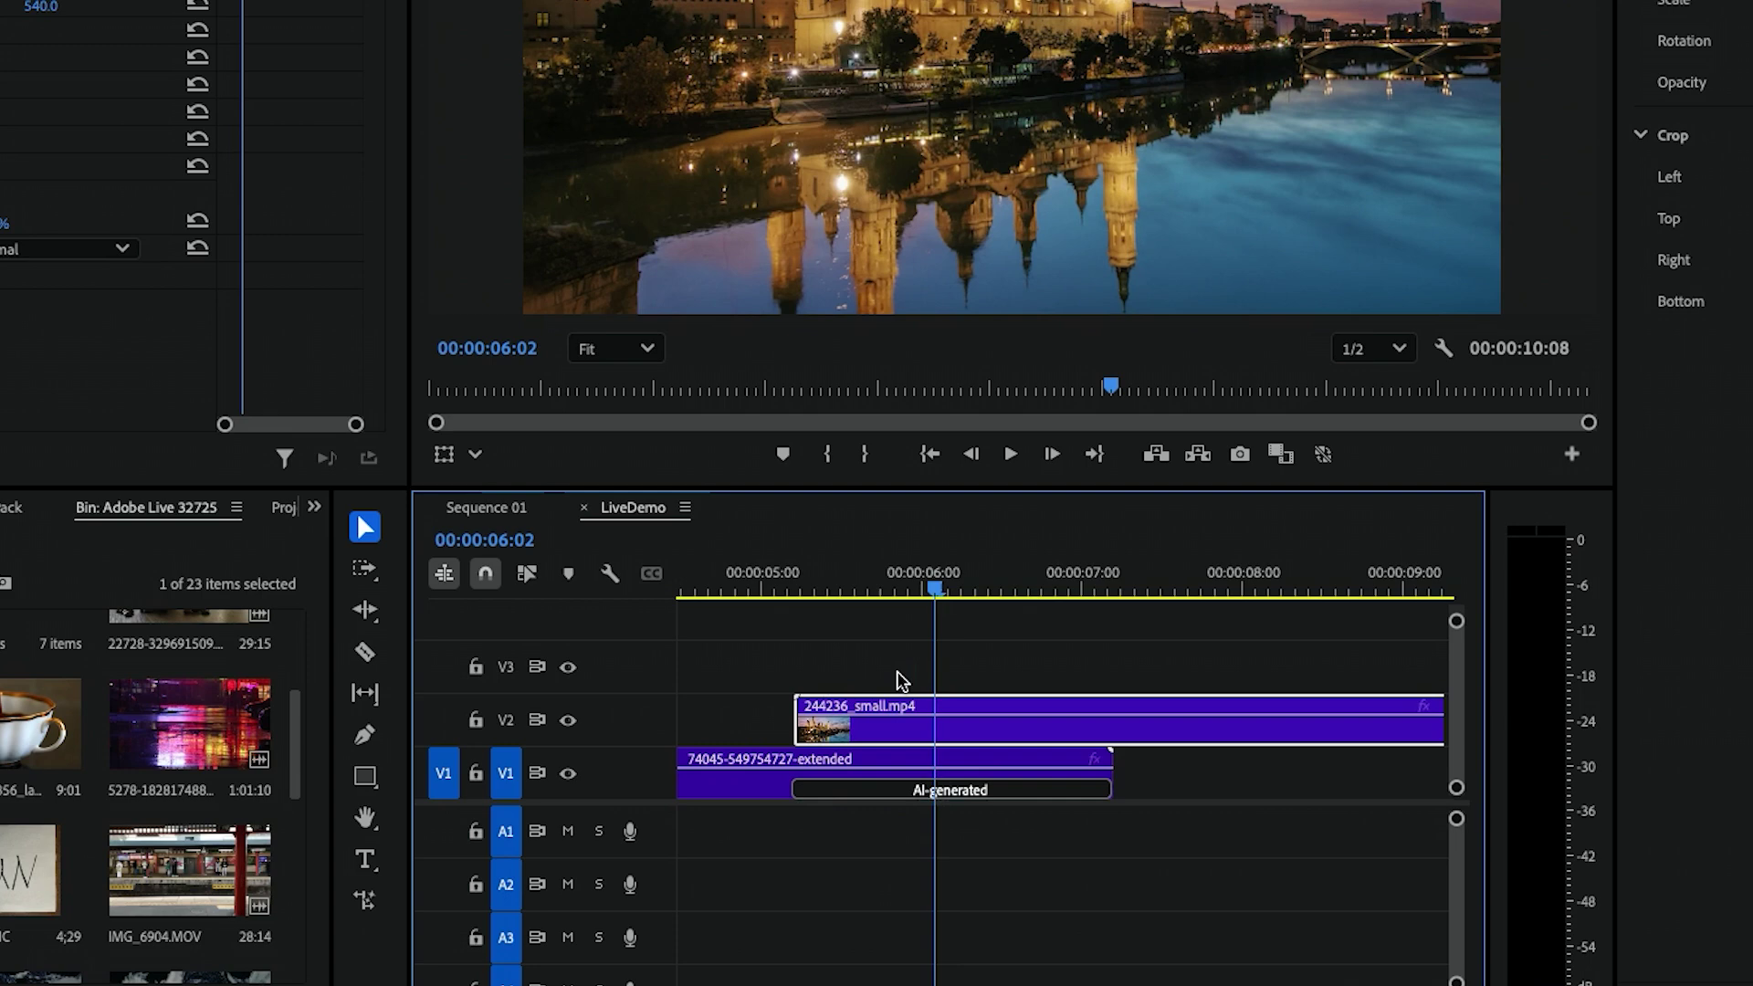
scroll(900, 680, "down", 6)
- Play the cross dissolve from the flower into the city clip from about 00:00:04:08
left_click(772, 581)
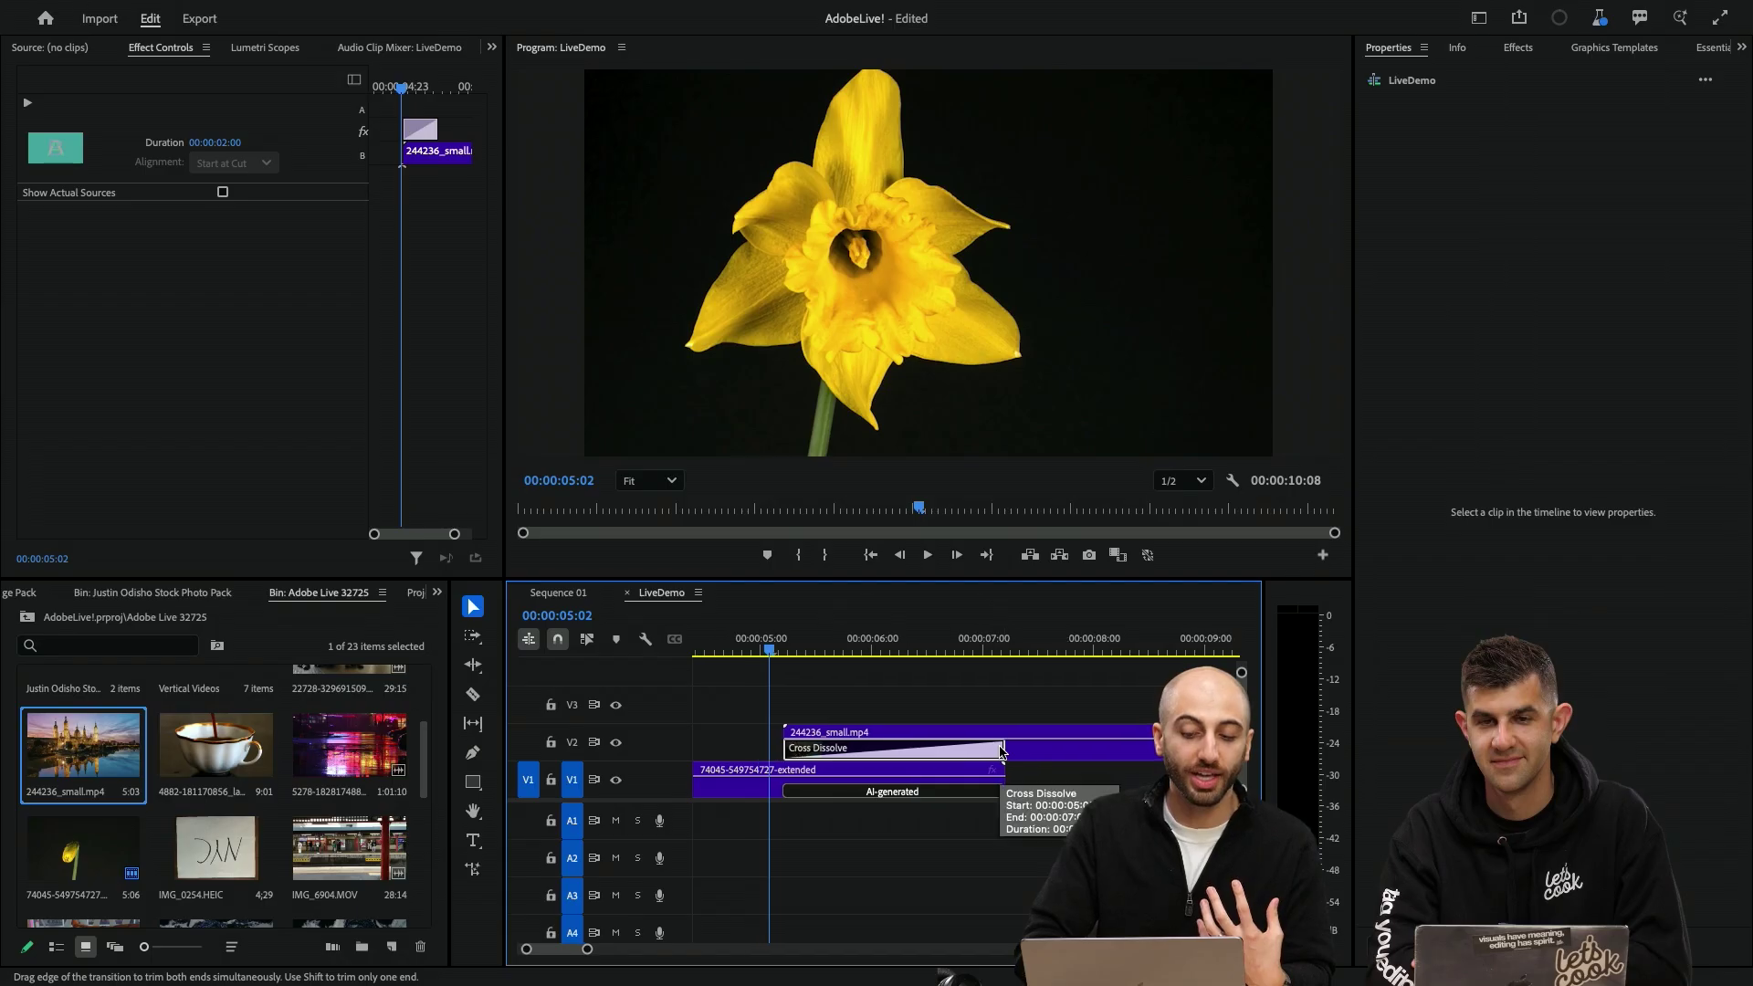
left_click(852, 642)
key("space")
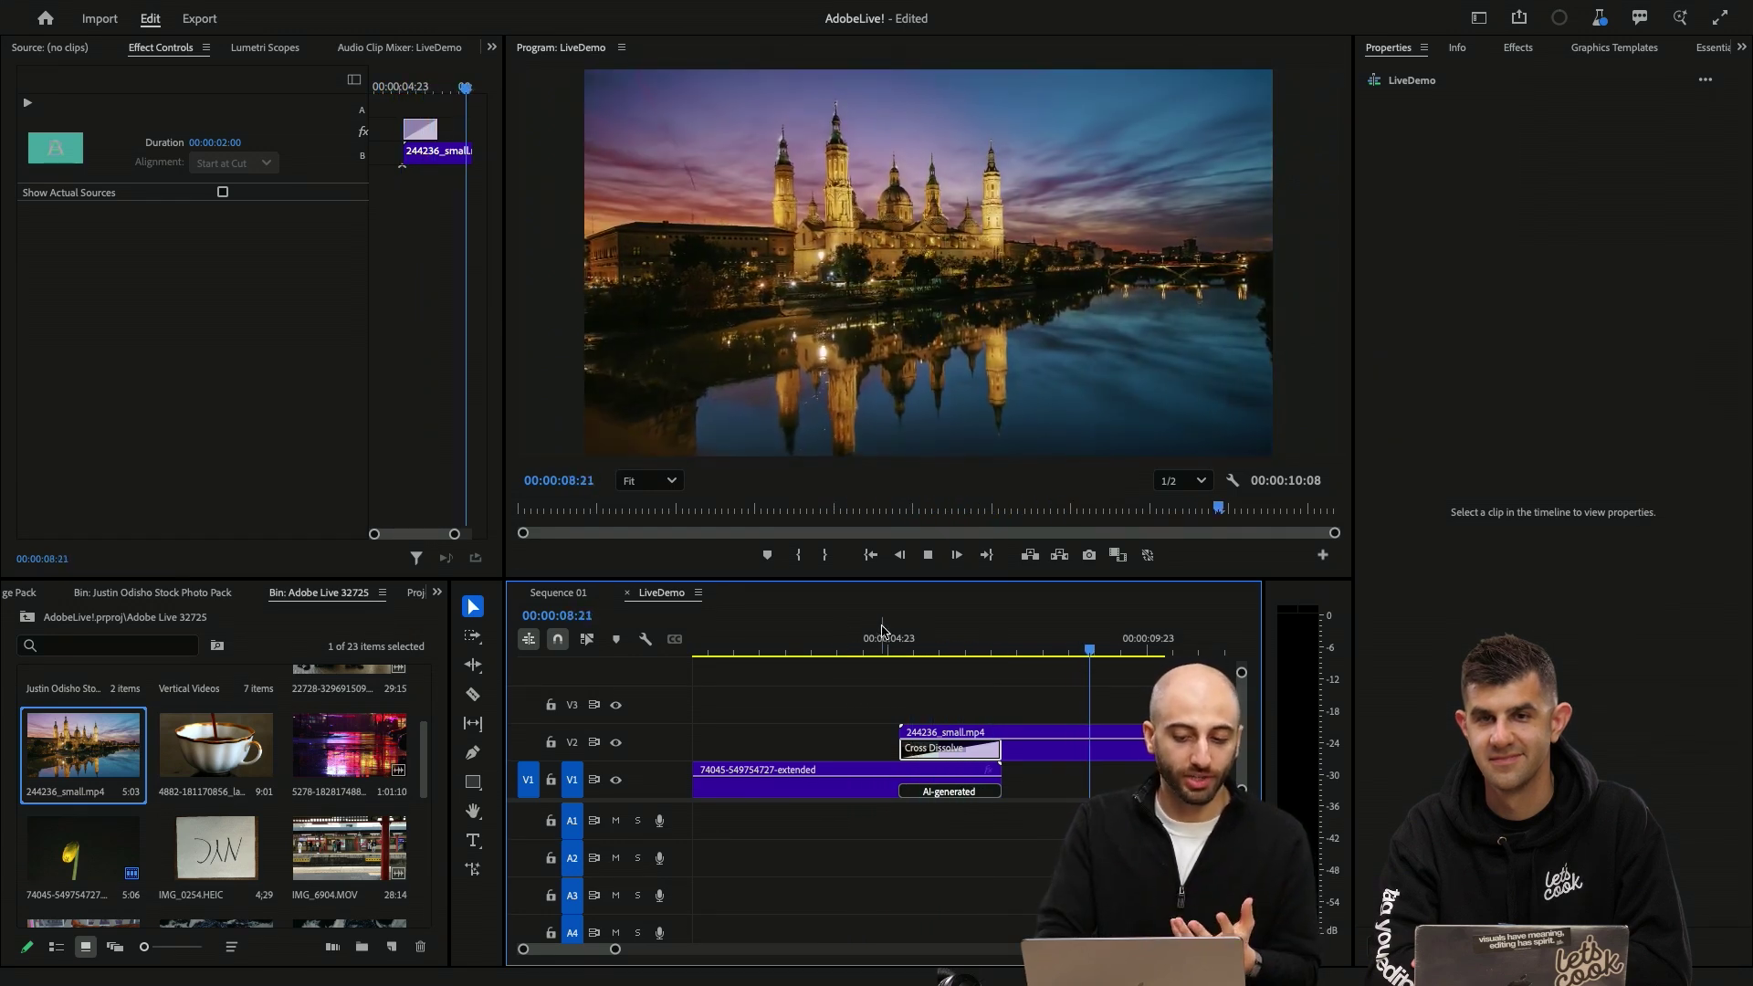
left_click(844, 646)
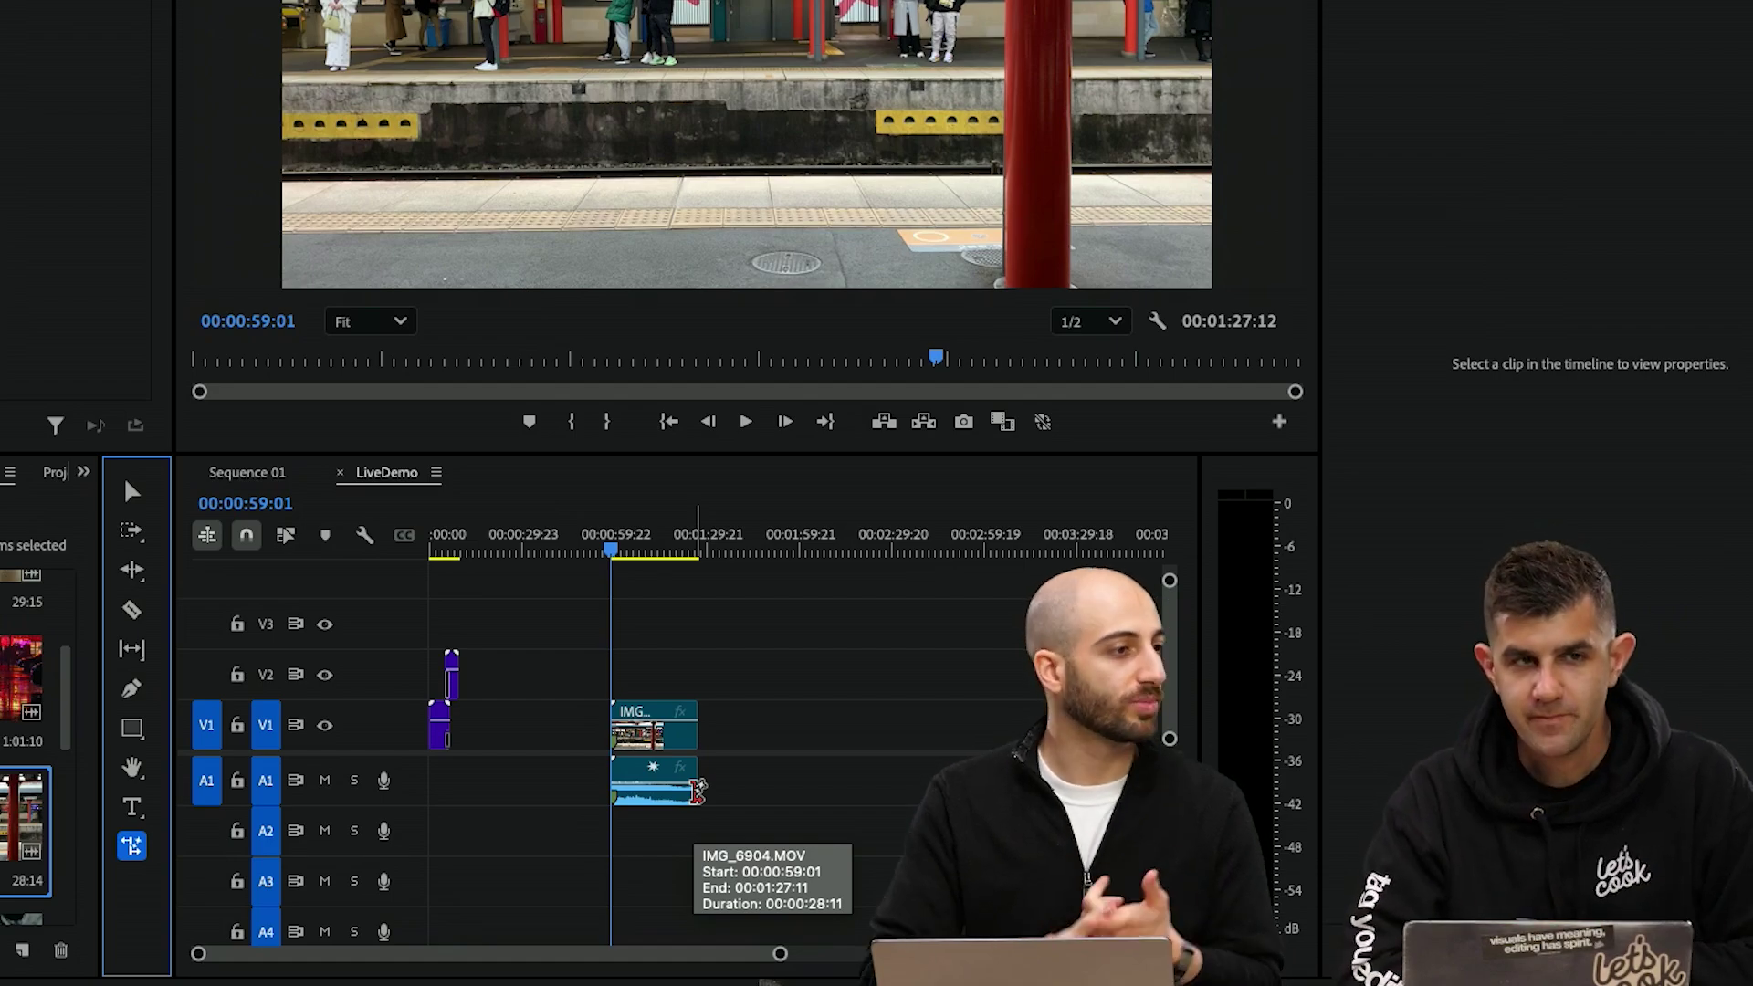
- Zoom in and play IMG_6904.MOV from 00:01:04:02 with the volume raised
key("=")
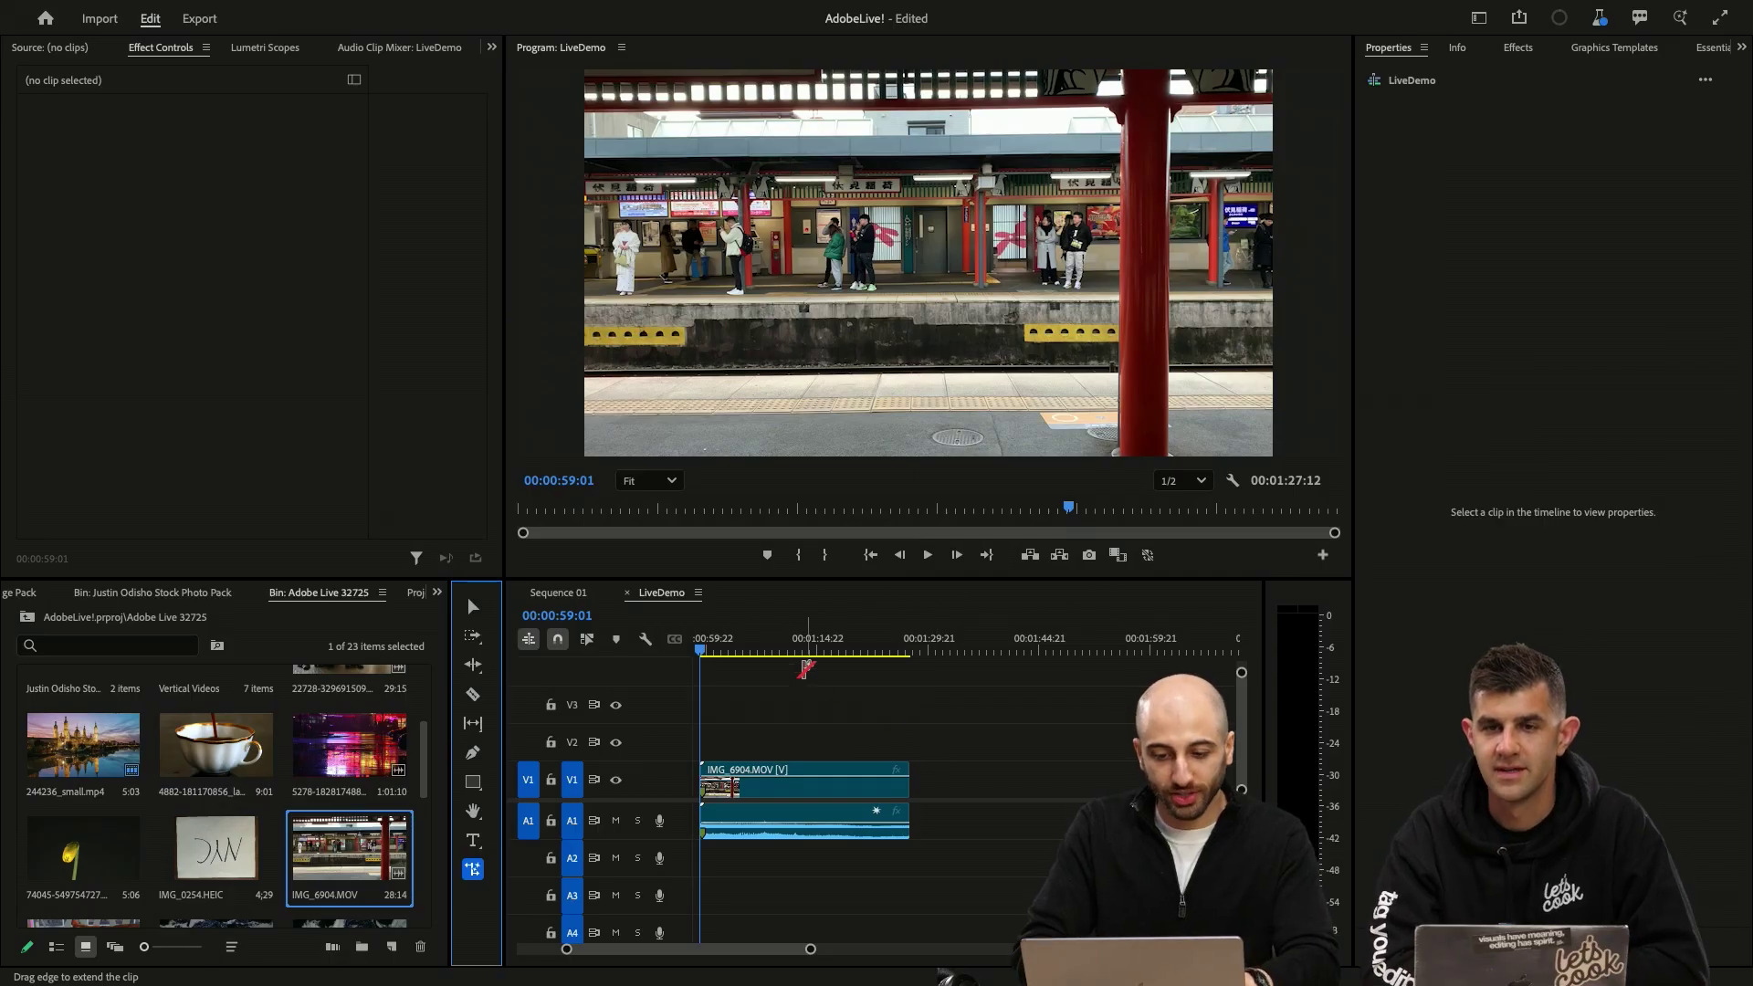
left_click(736, 650)
key("XF86AudioRaiseVolume")
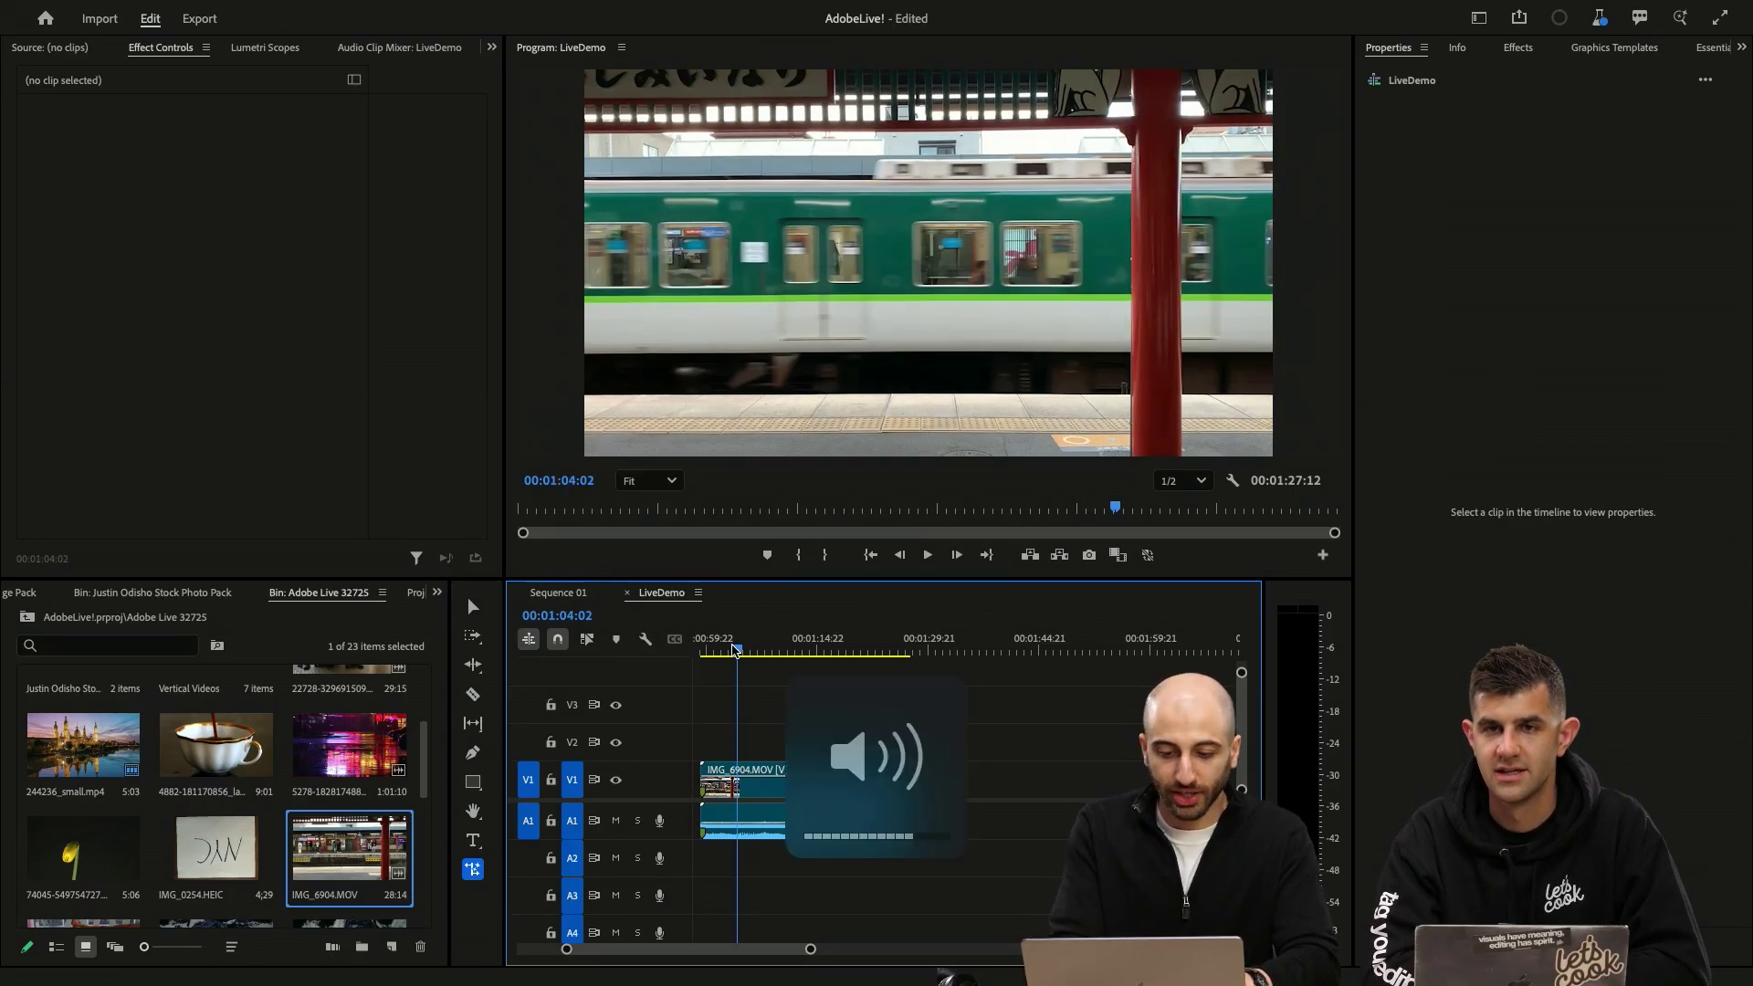
key("space")
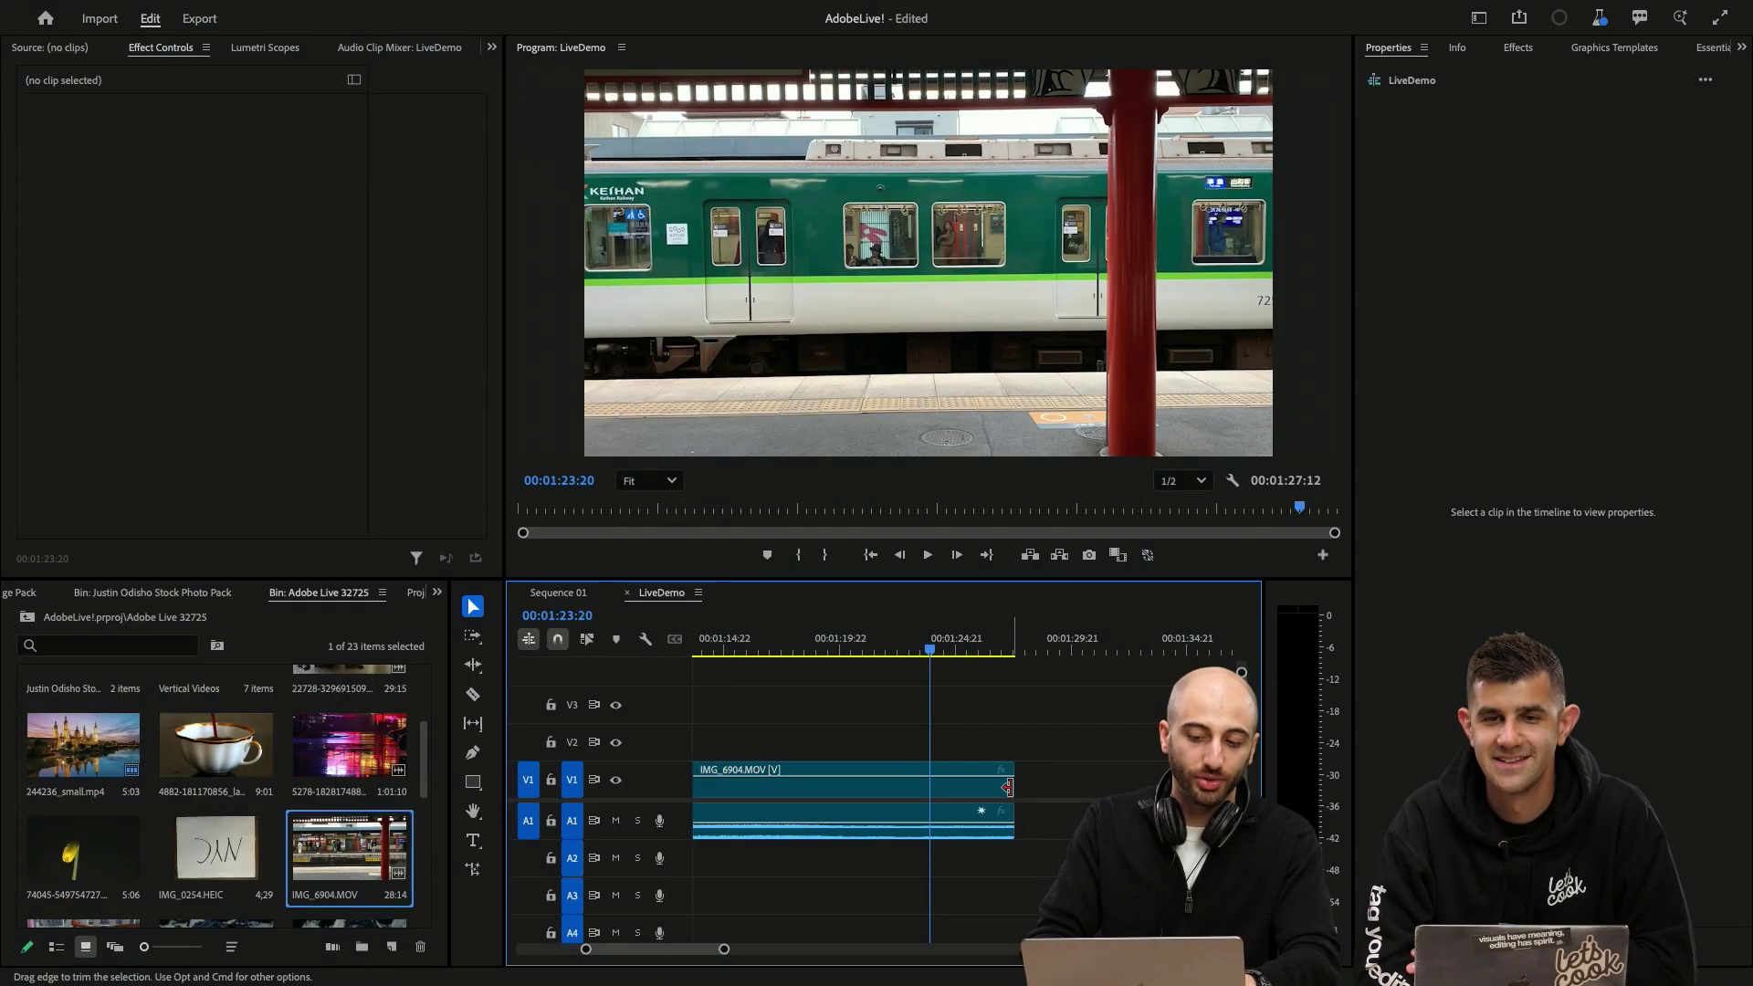
- Trim about 5 seconds off the end of IMG_6904.MOV and play back the result
left_click_drag(940, 644, 929, 644)
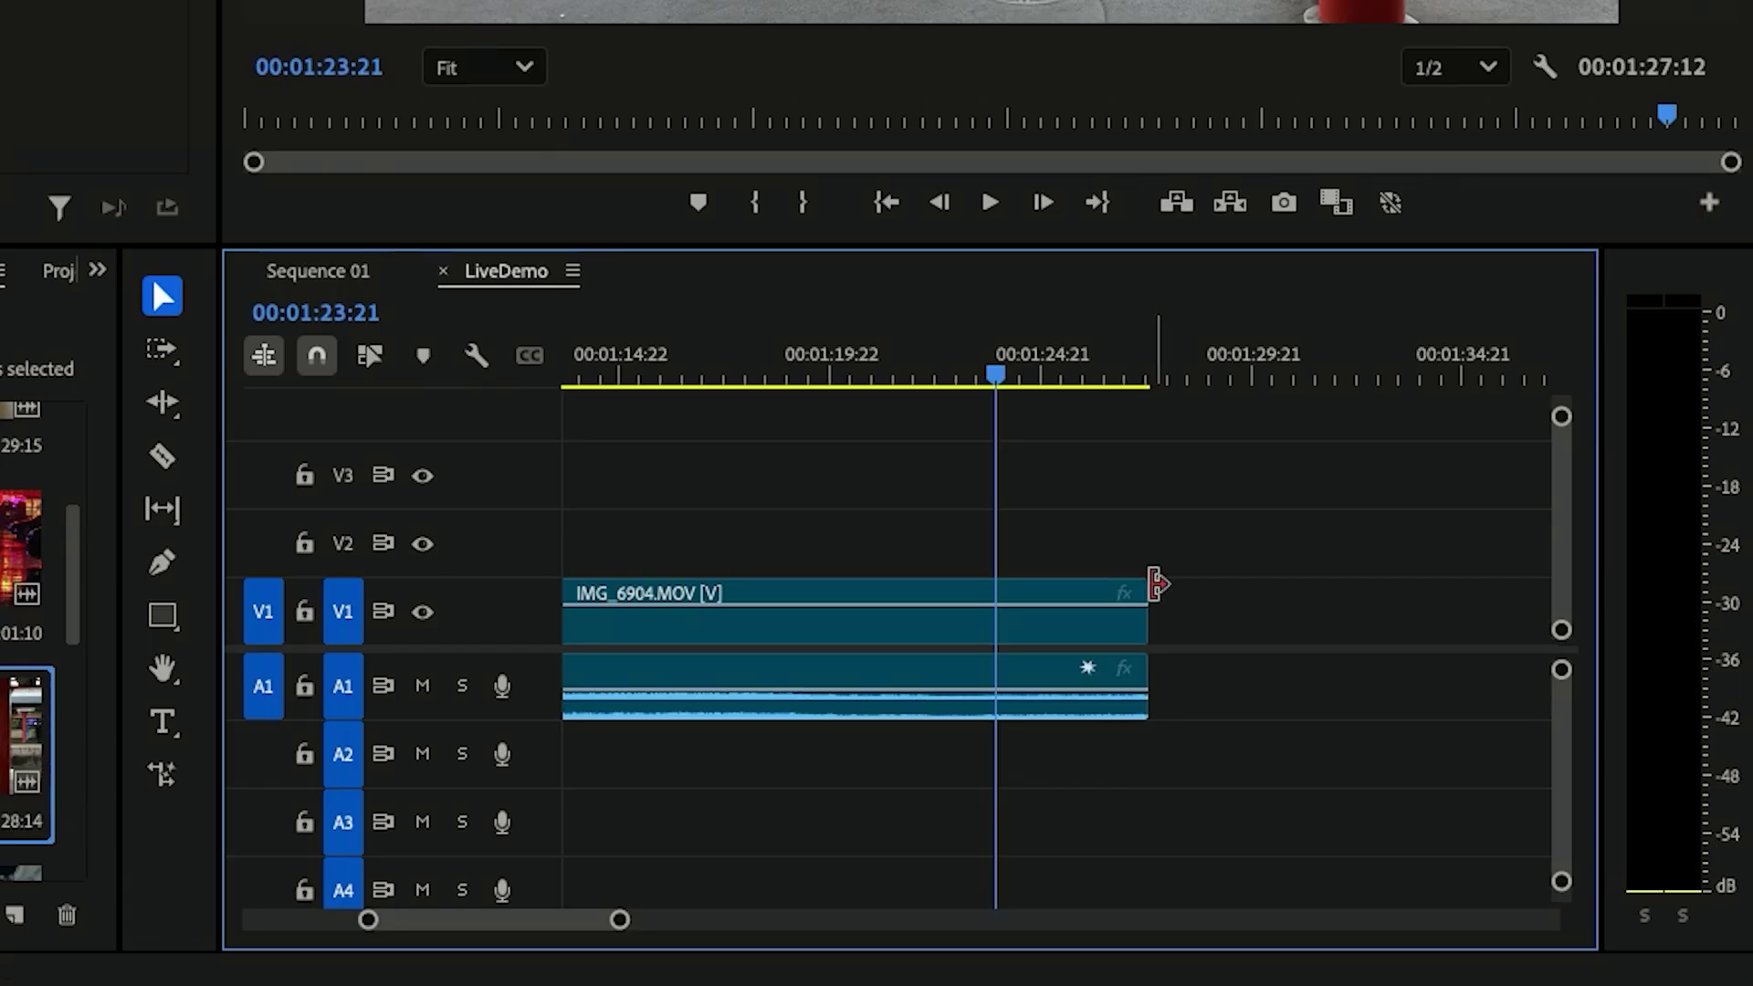
left_click_drag(1127, 587, 937, 587)
left_click(815, 374)
key("space")
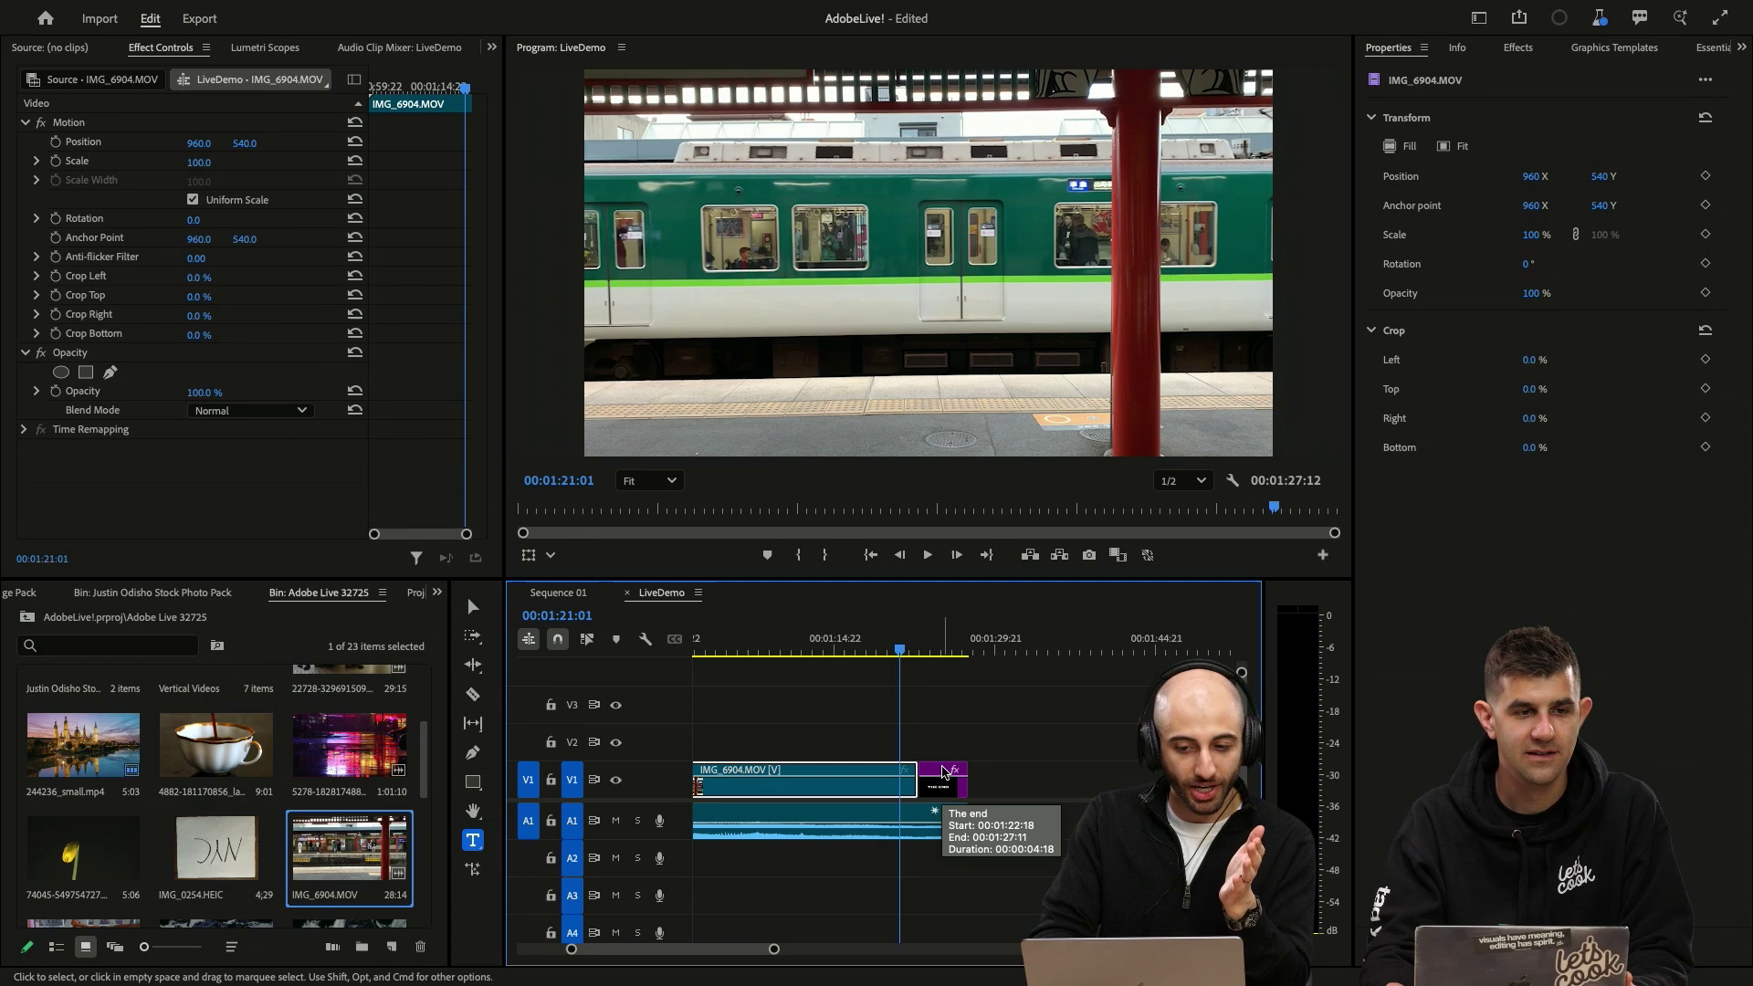
- Delete The end clip, lengthen the IMG_6904 video back out, and scrub its ending
left_click(943, 771)
key("Delete")
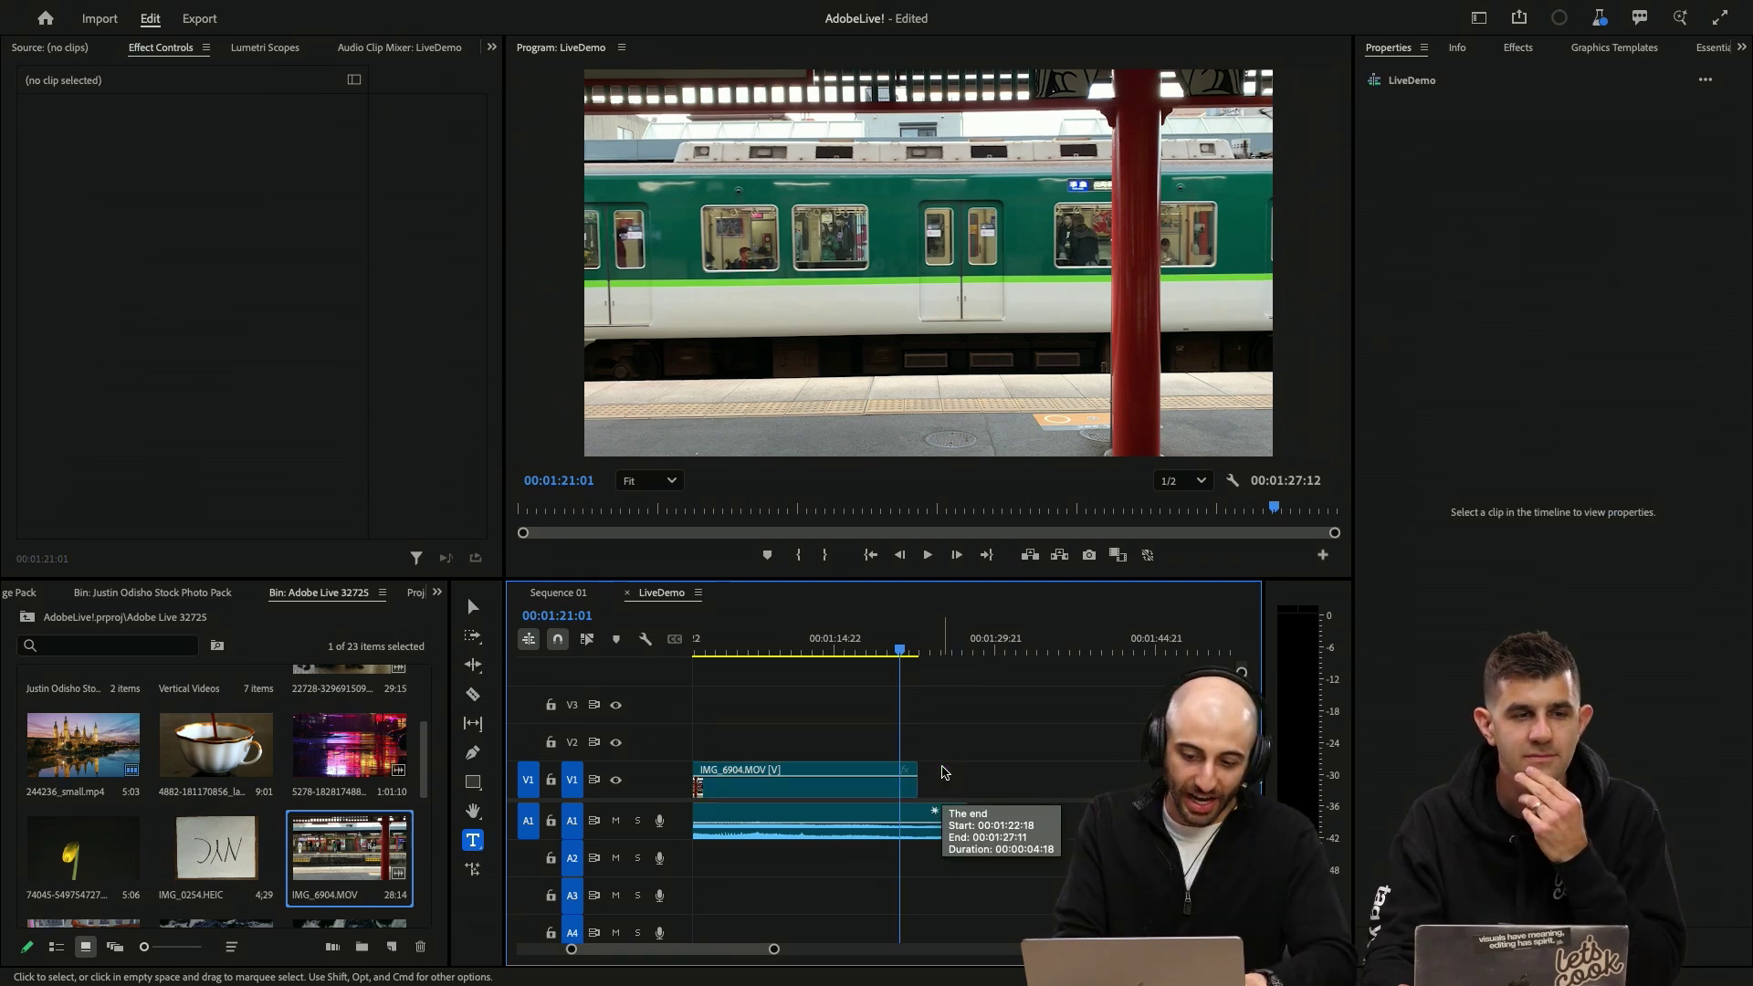
left_click_drag(913, 781, 968, 780)
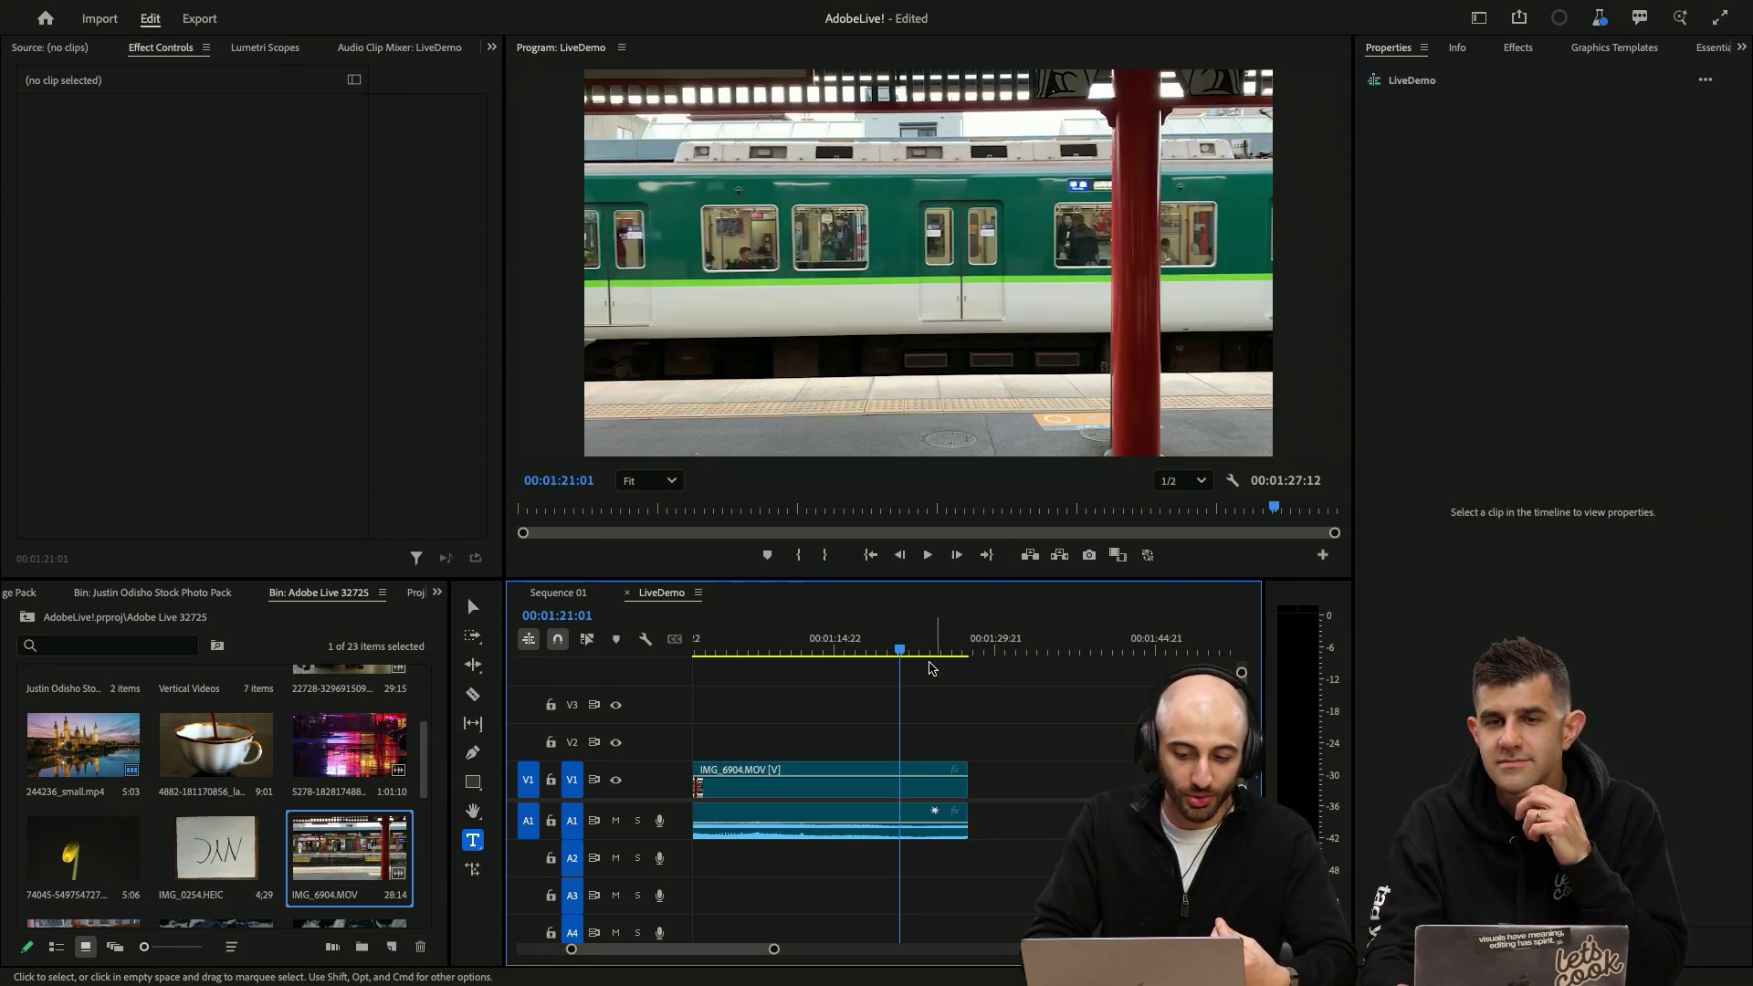
left_click(904, 644)
left_click_drag(904, 643, 965, 655)
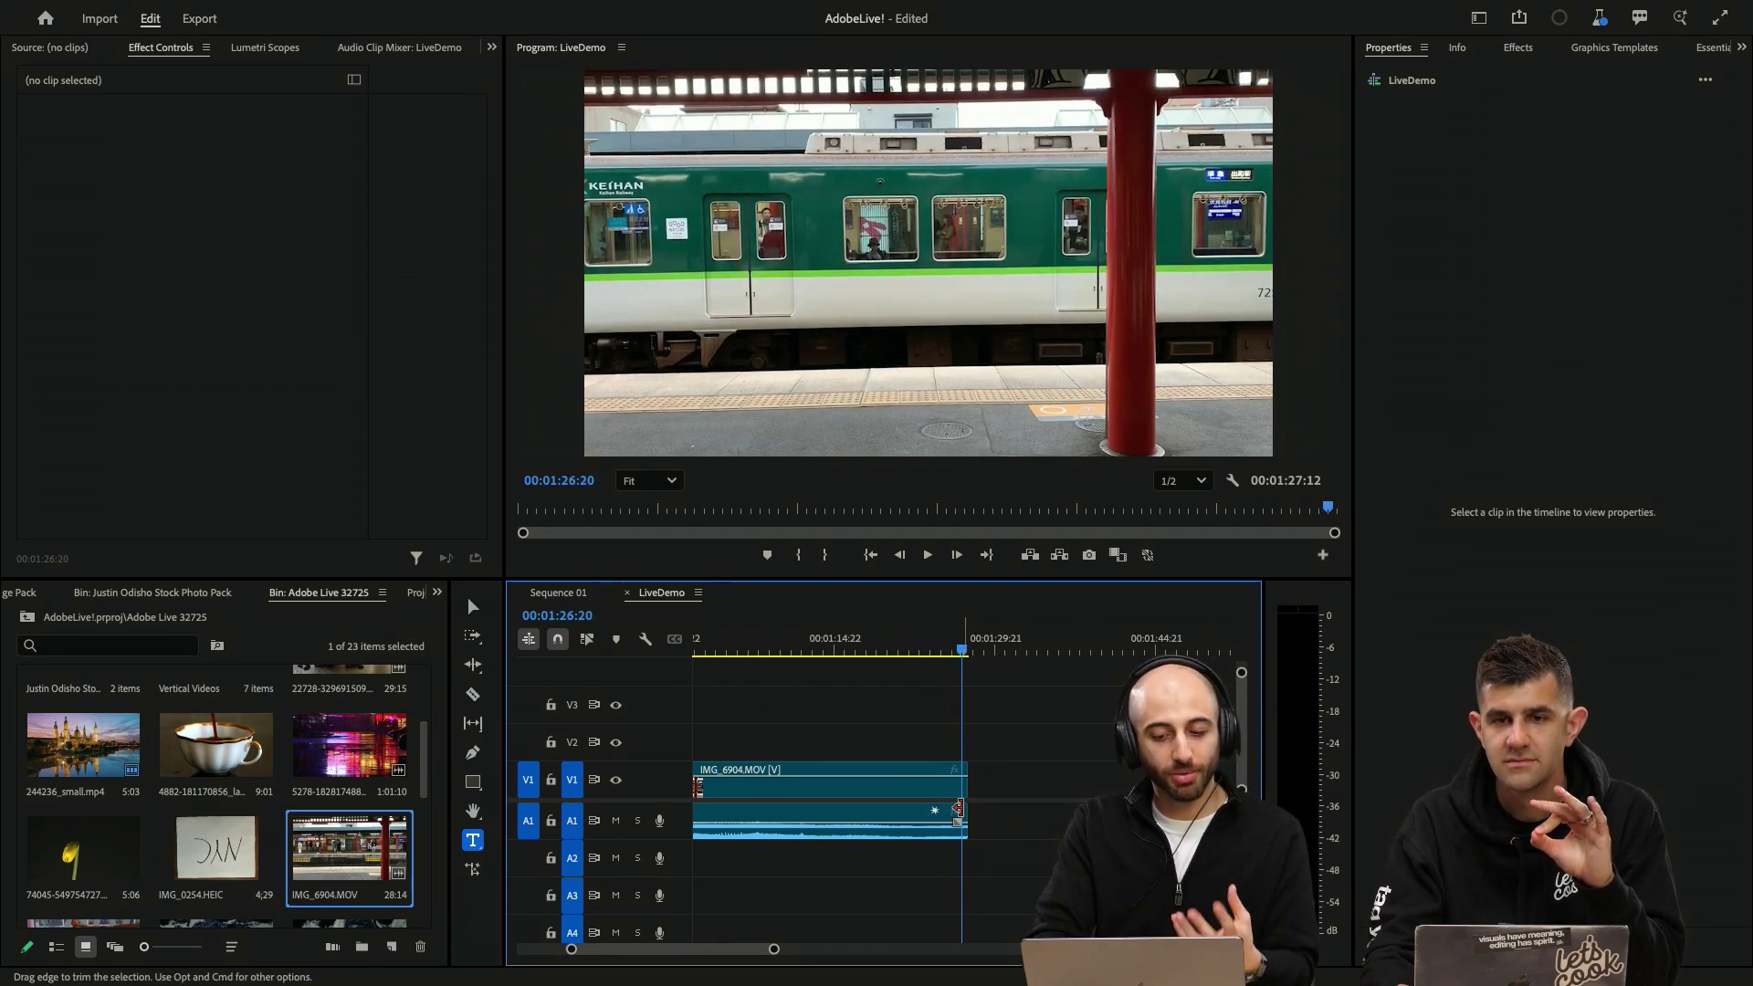
- Extend the A1 audio about 10 seconds with generated sound and play it back
key("g")
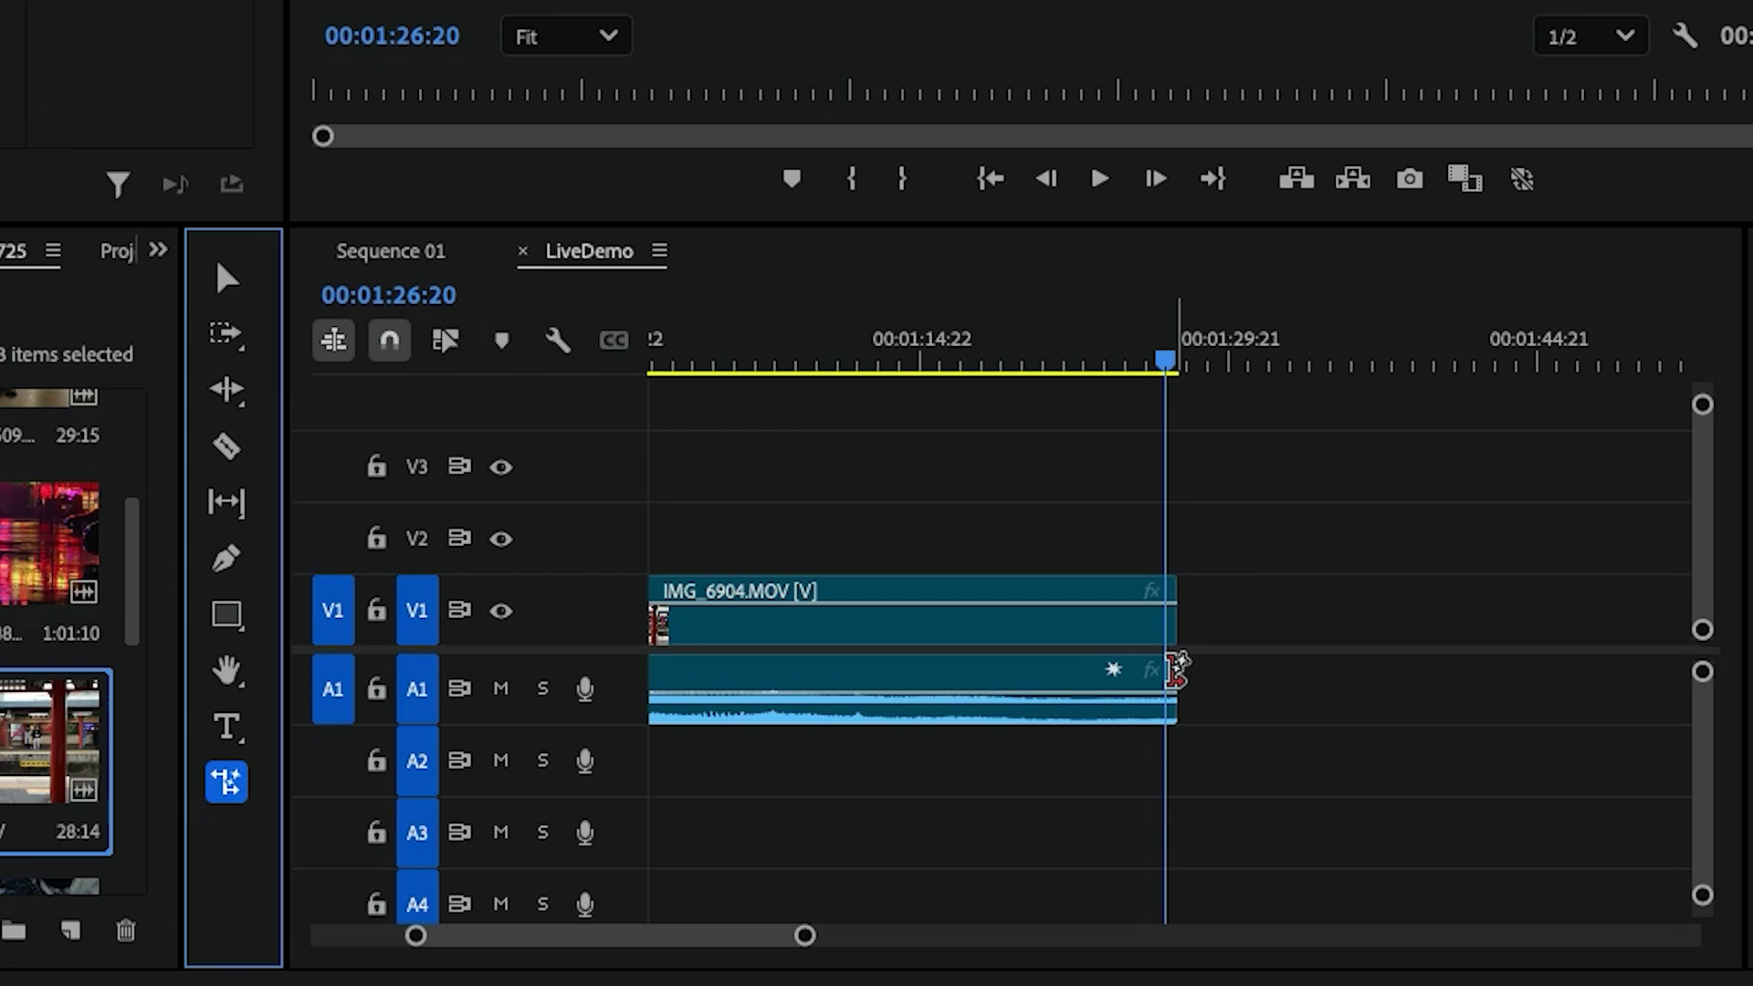
left_click_drag(966, 815, 1142, 819)
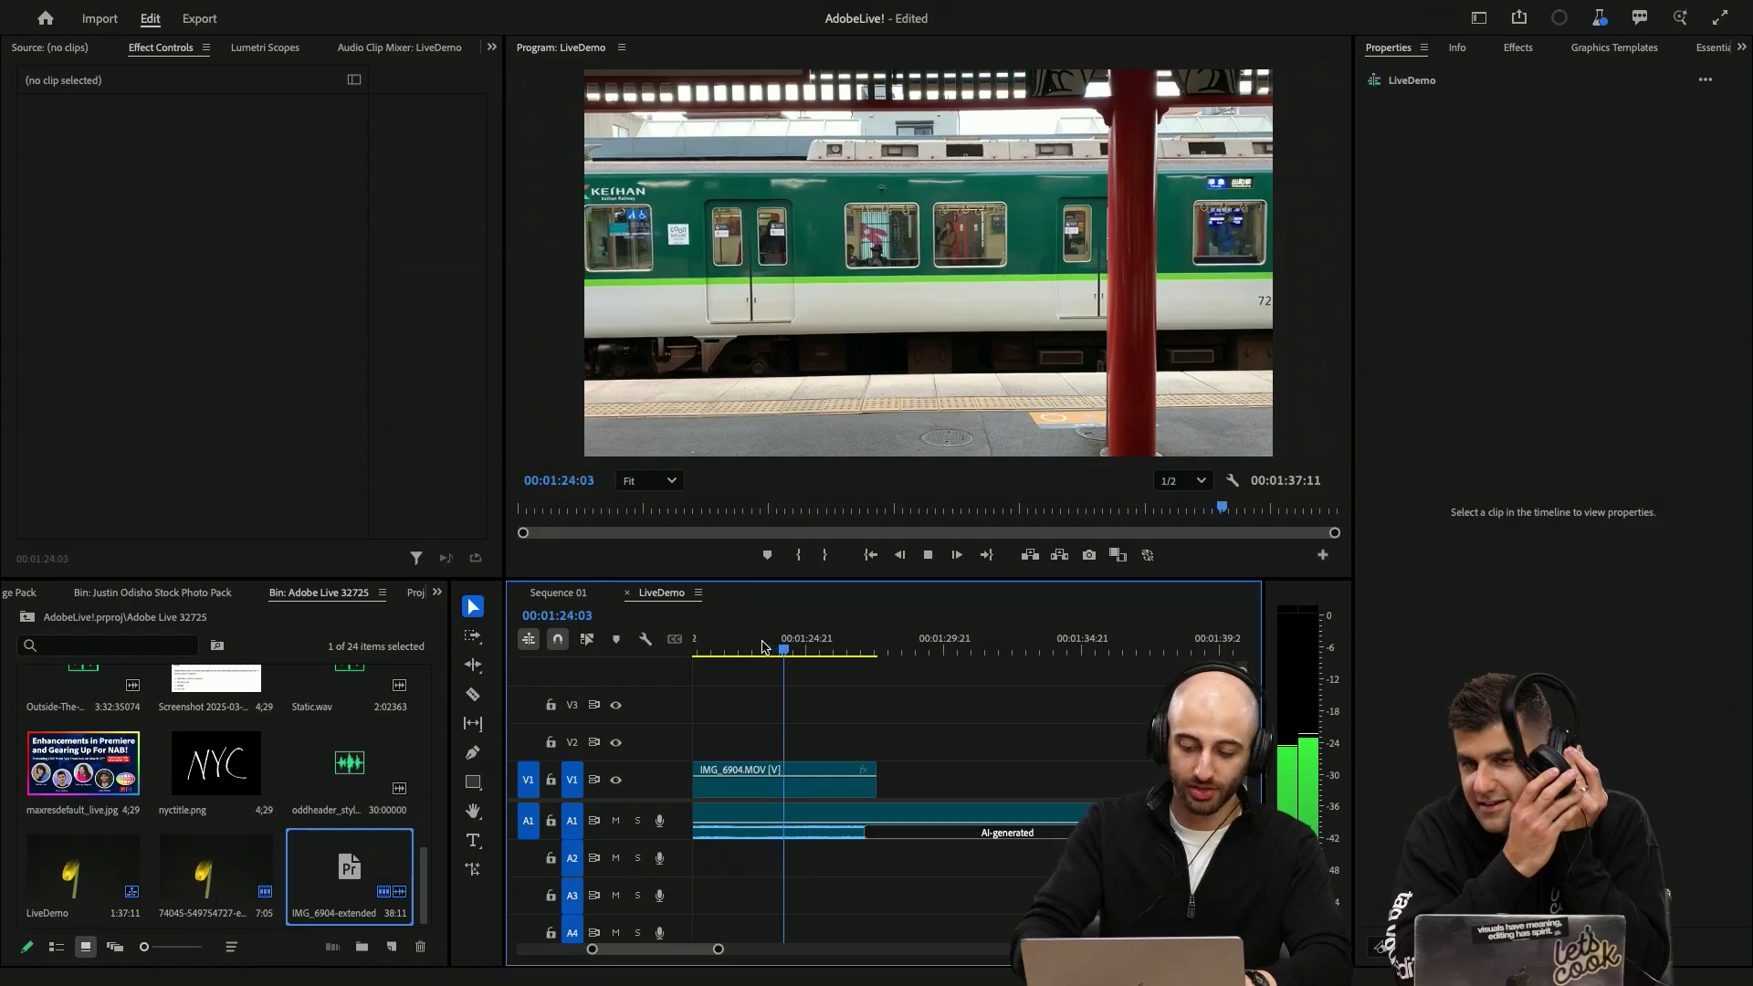
key("XF86AudioRaiseVolume")
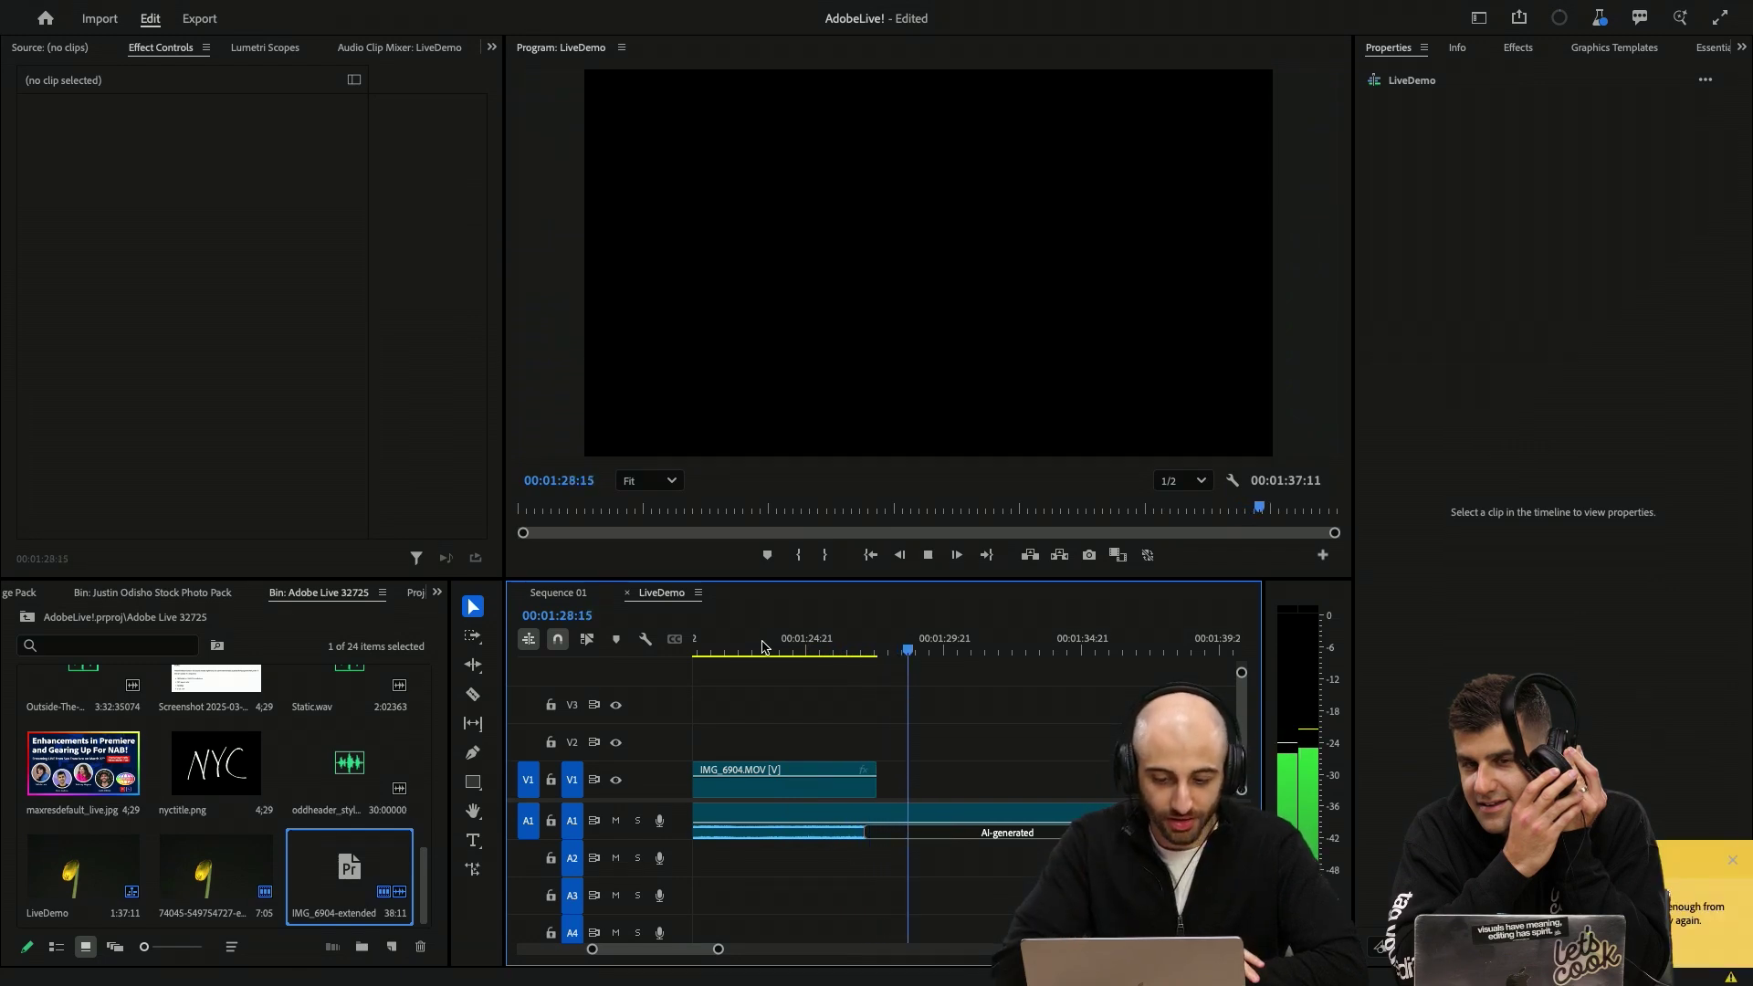
key("space")
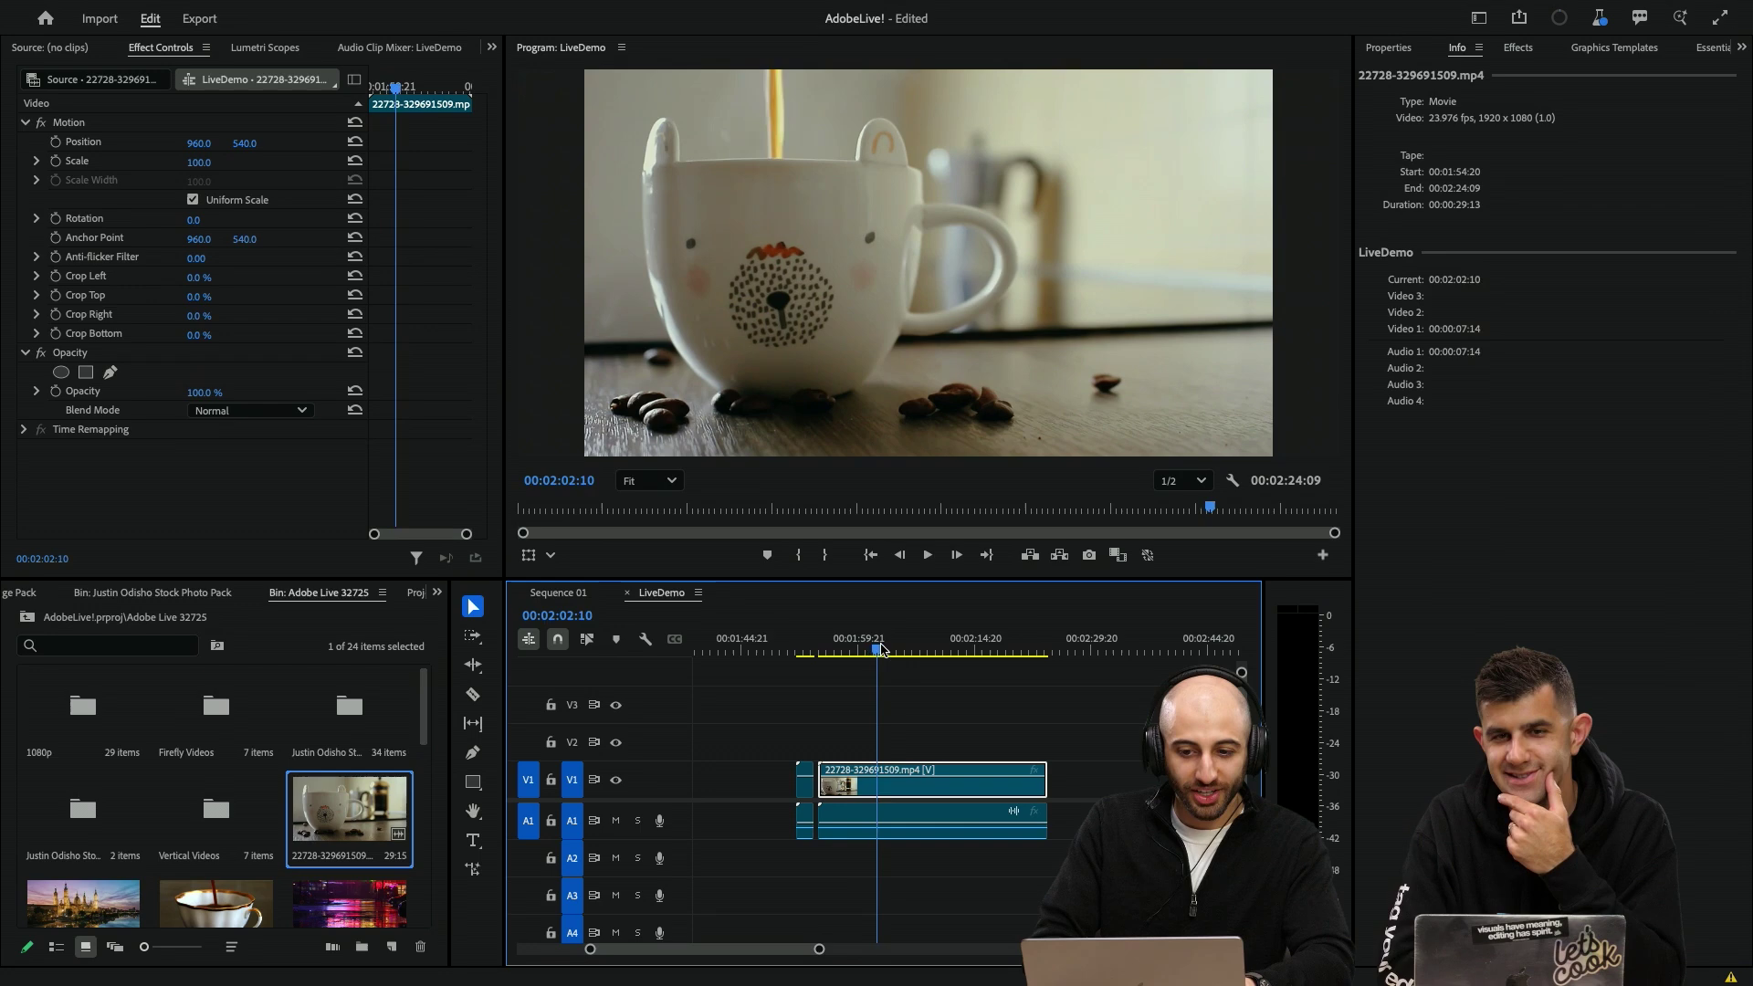
- Extend the end of the coffee-pouring clip with AI-generated frames
left_click_drag(927, 646, 915, 647)
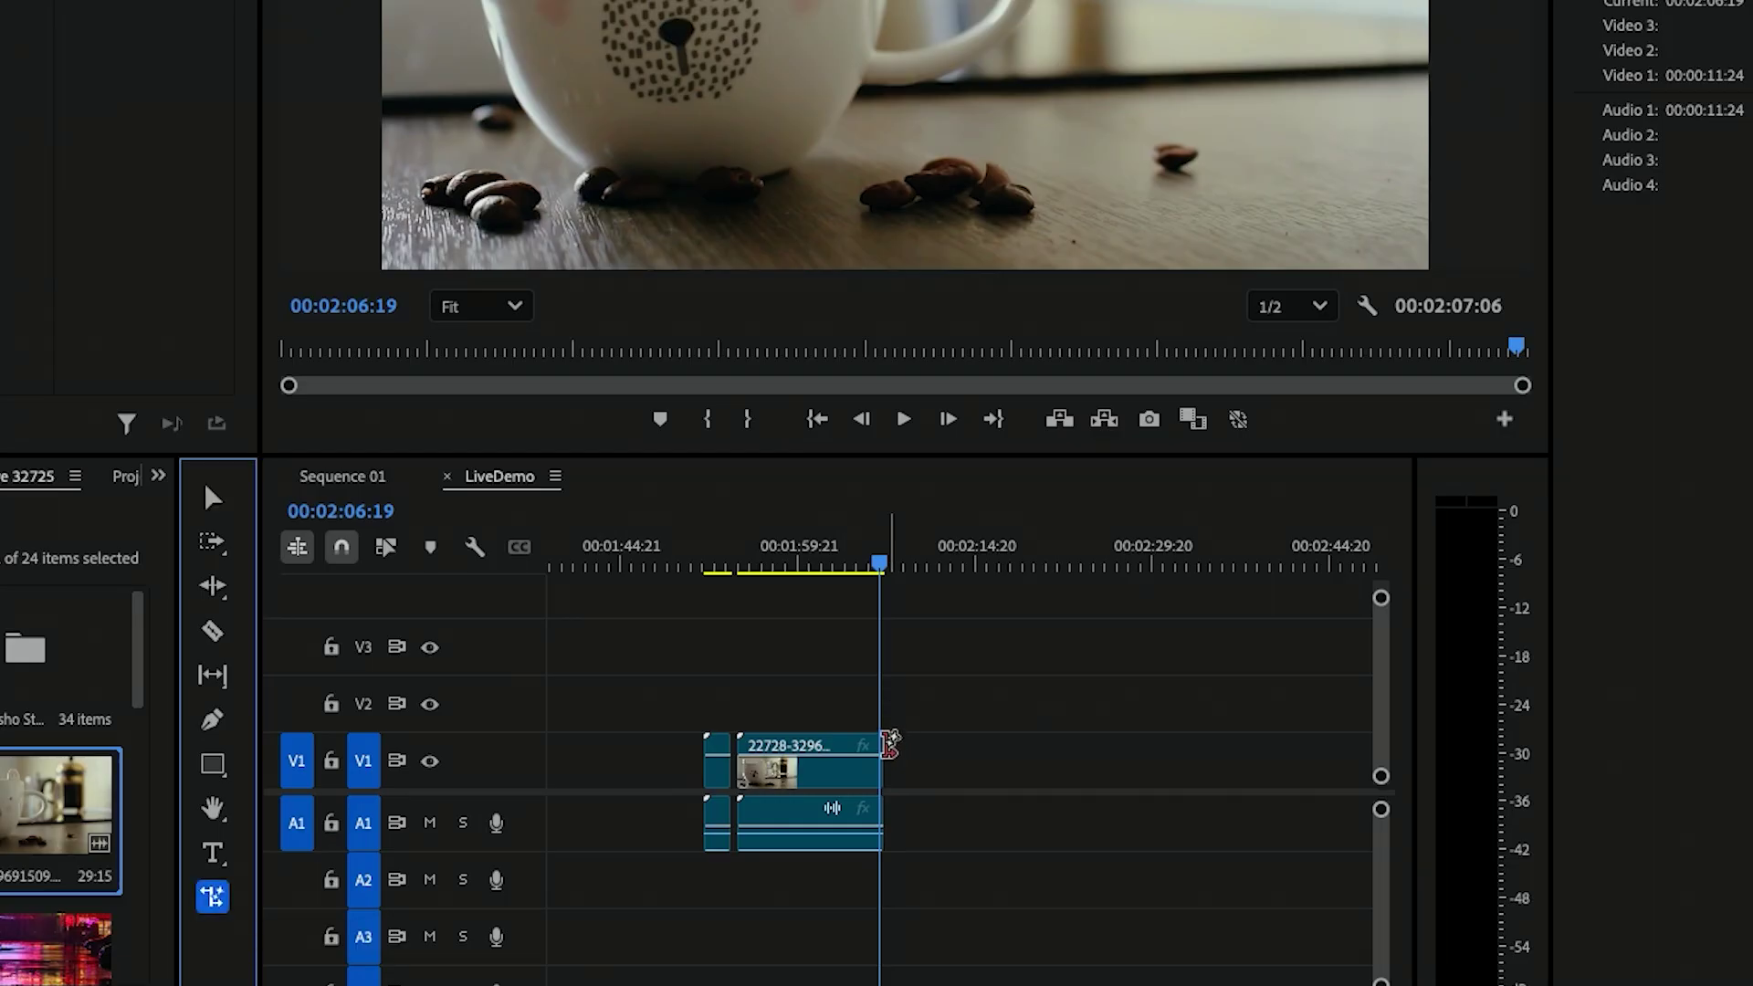
left_click_drag(890, 744, 950, 703)
key("v")
- Zoom in and play back the coffee clip's generated extension
key("=")
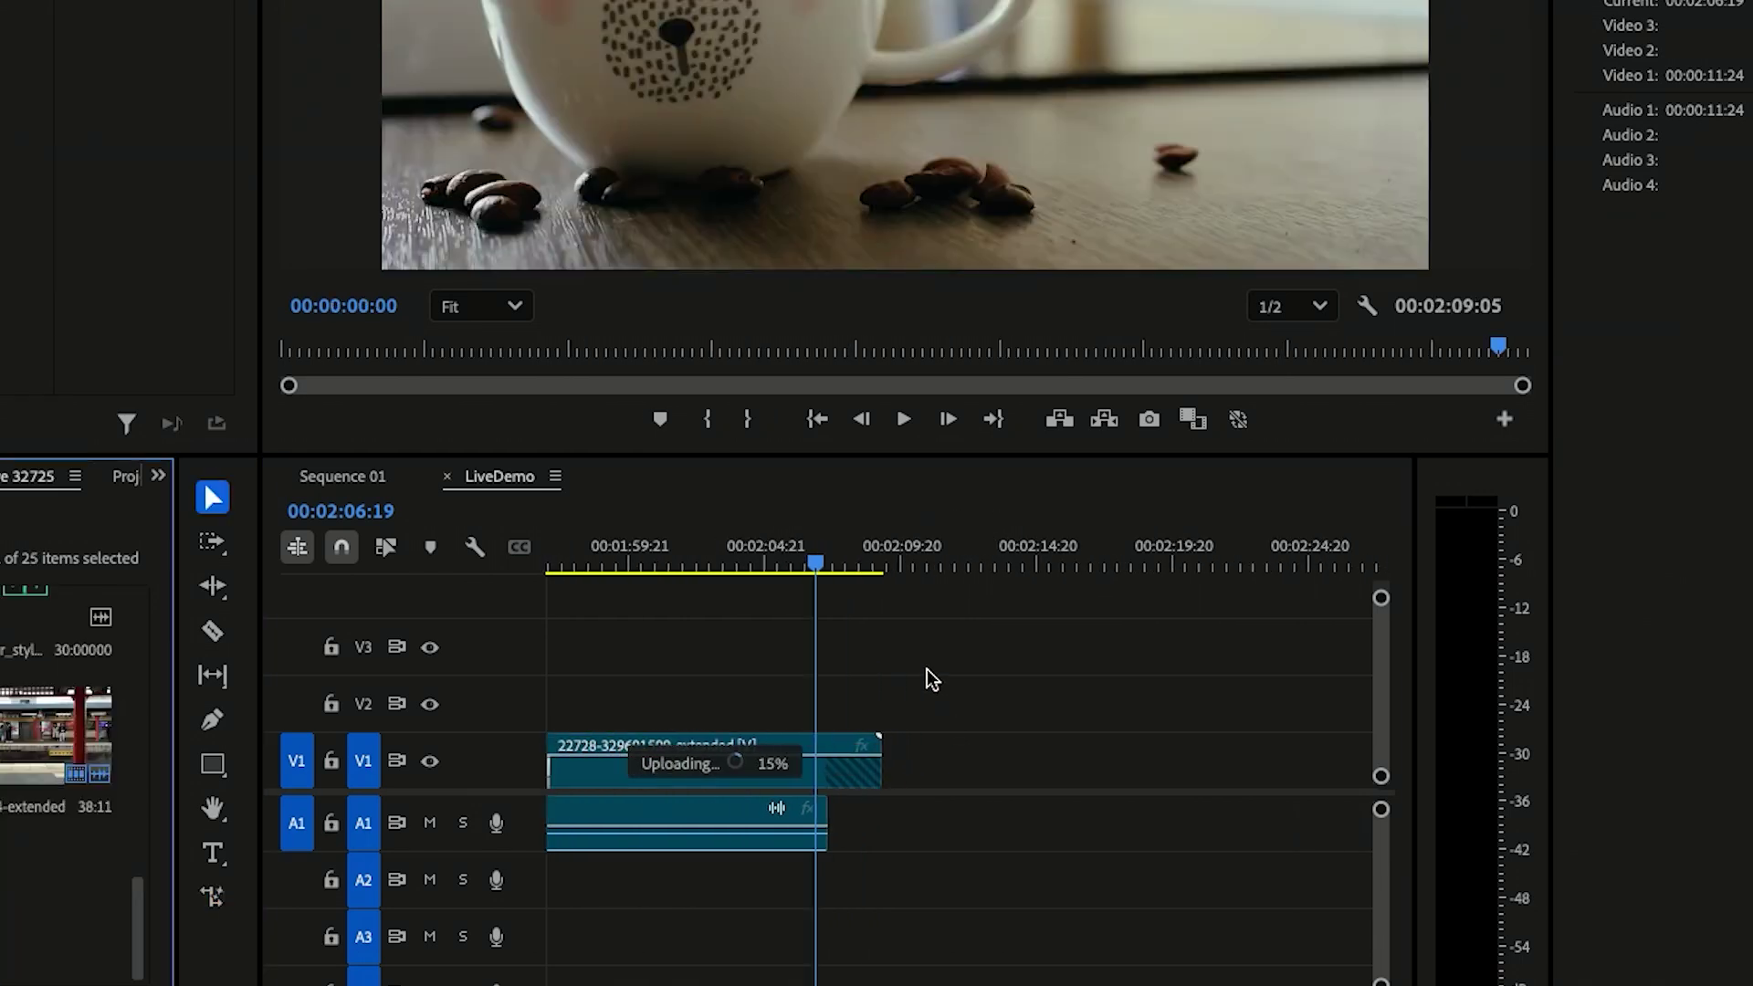
key("=")
mouse_move(672, 559)
left_mouse_down()
mouse_move(657, 552)
mouse_move(686, 550)
mouse_move(646, 554)
left_mouse_up()
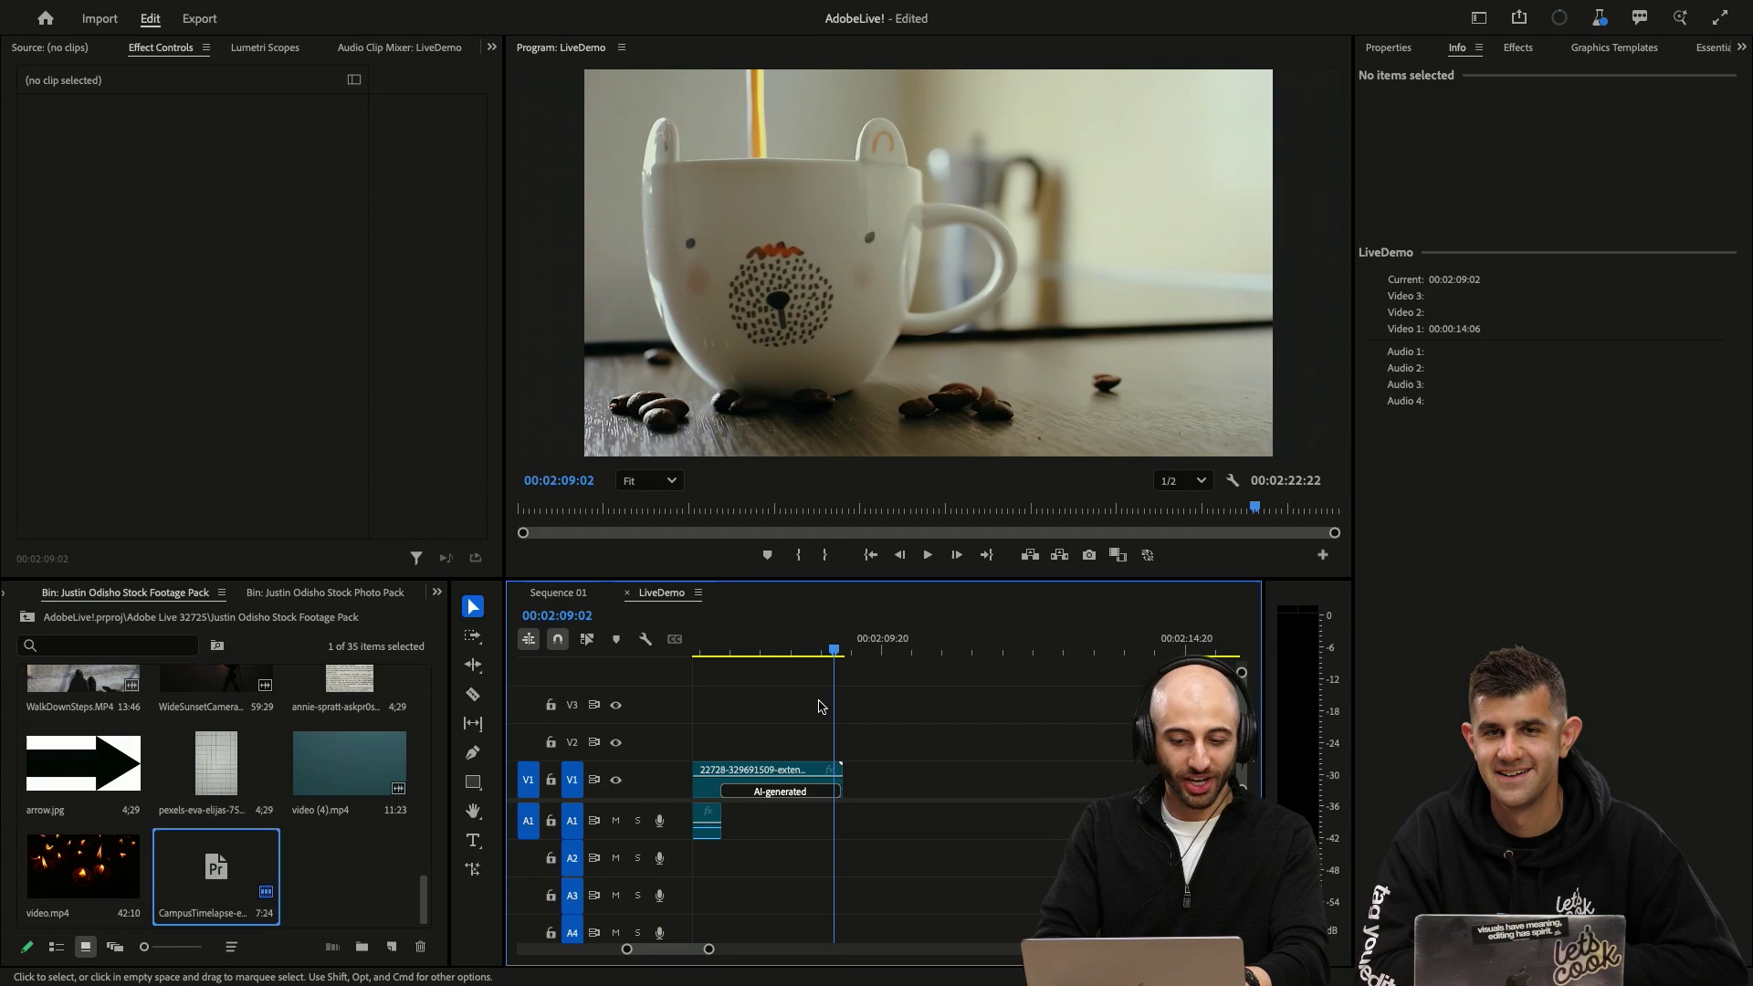
key("minus")
key("space")
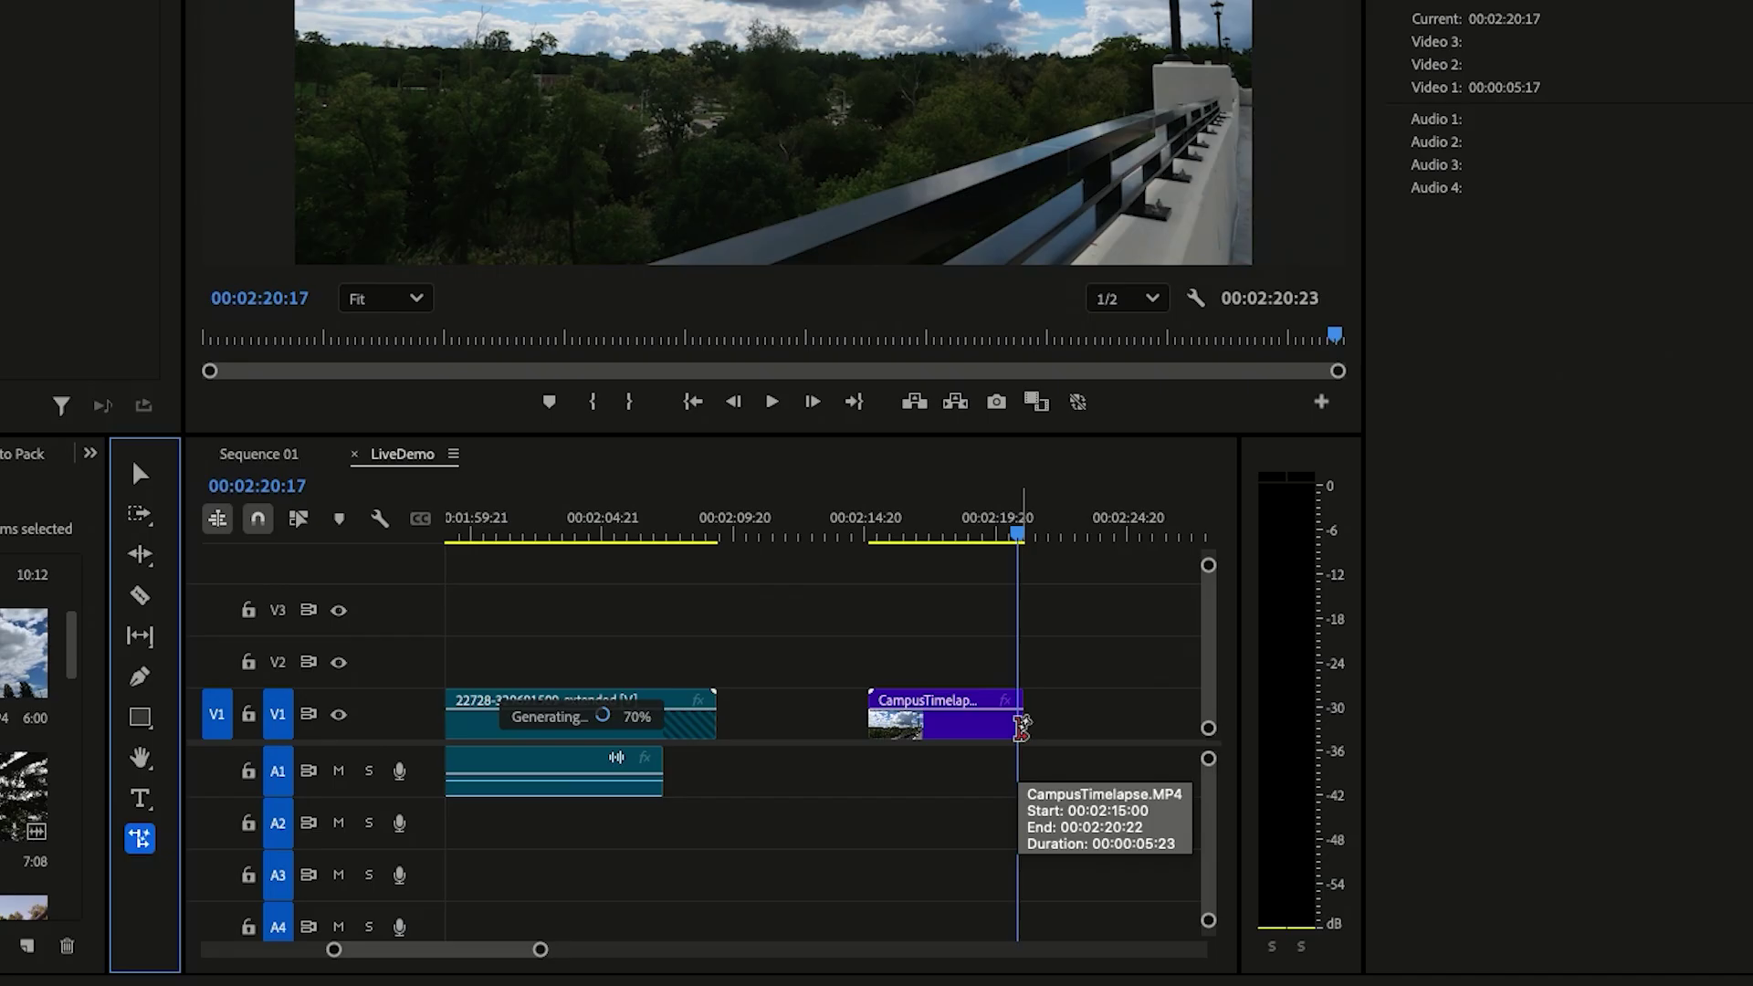
- Drag out the CampusTimelapse clip's end with generated frames and return the playhead to 00:02:19:22
left_click_drag(1107, 787, 1179, 796)
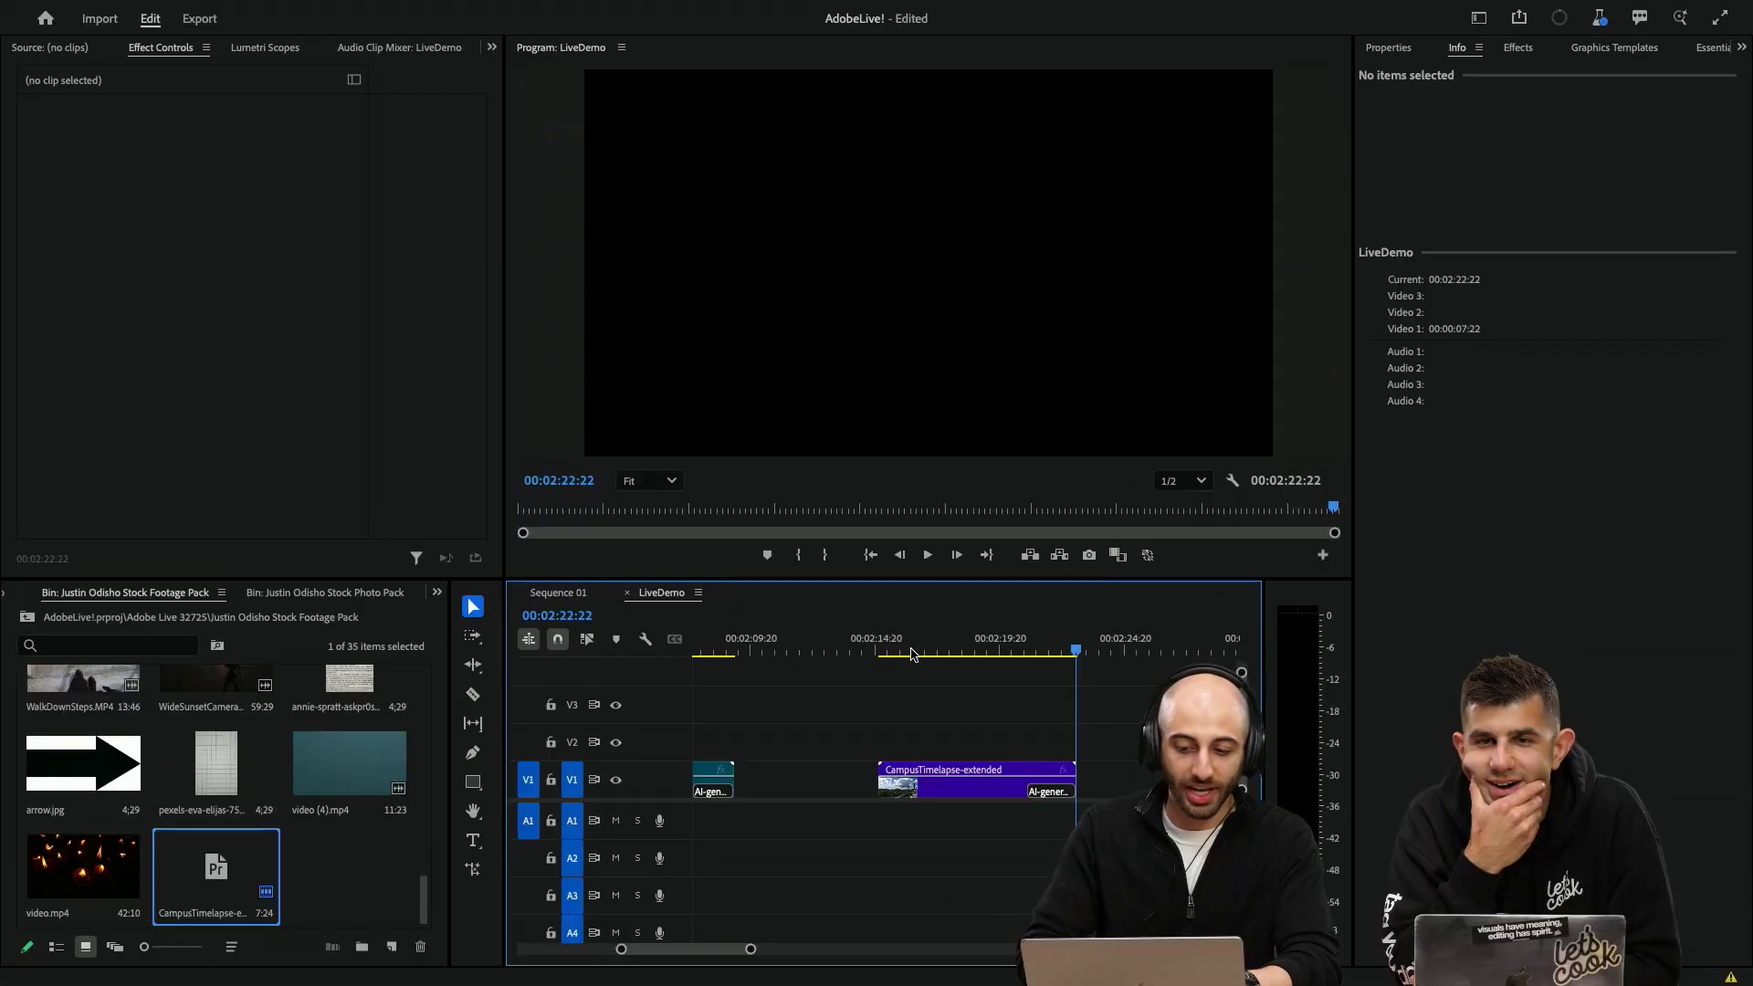
left_click(853, 760)
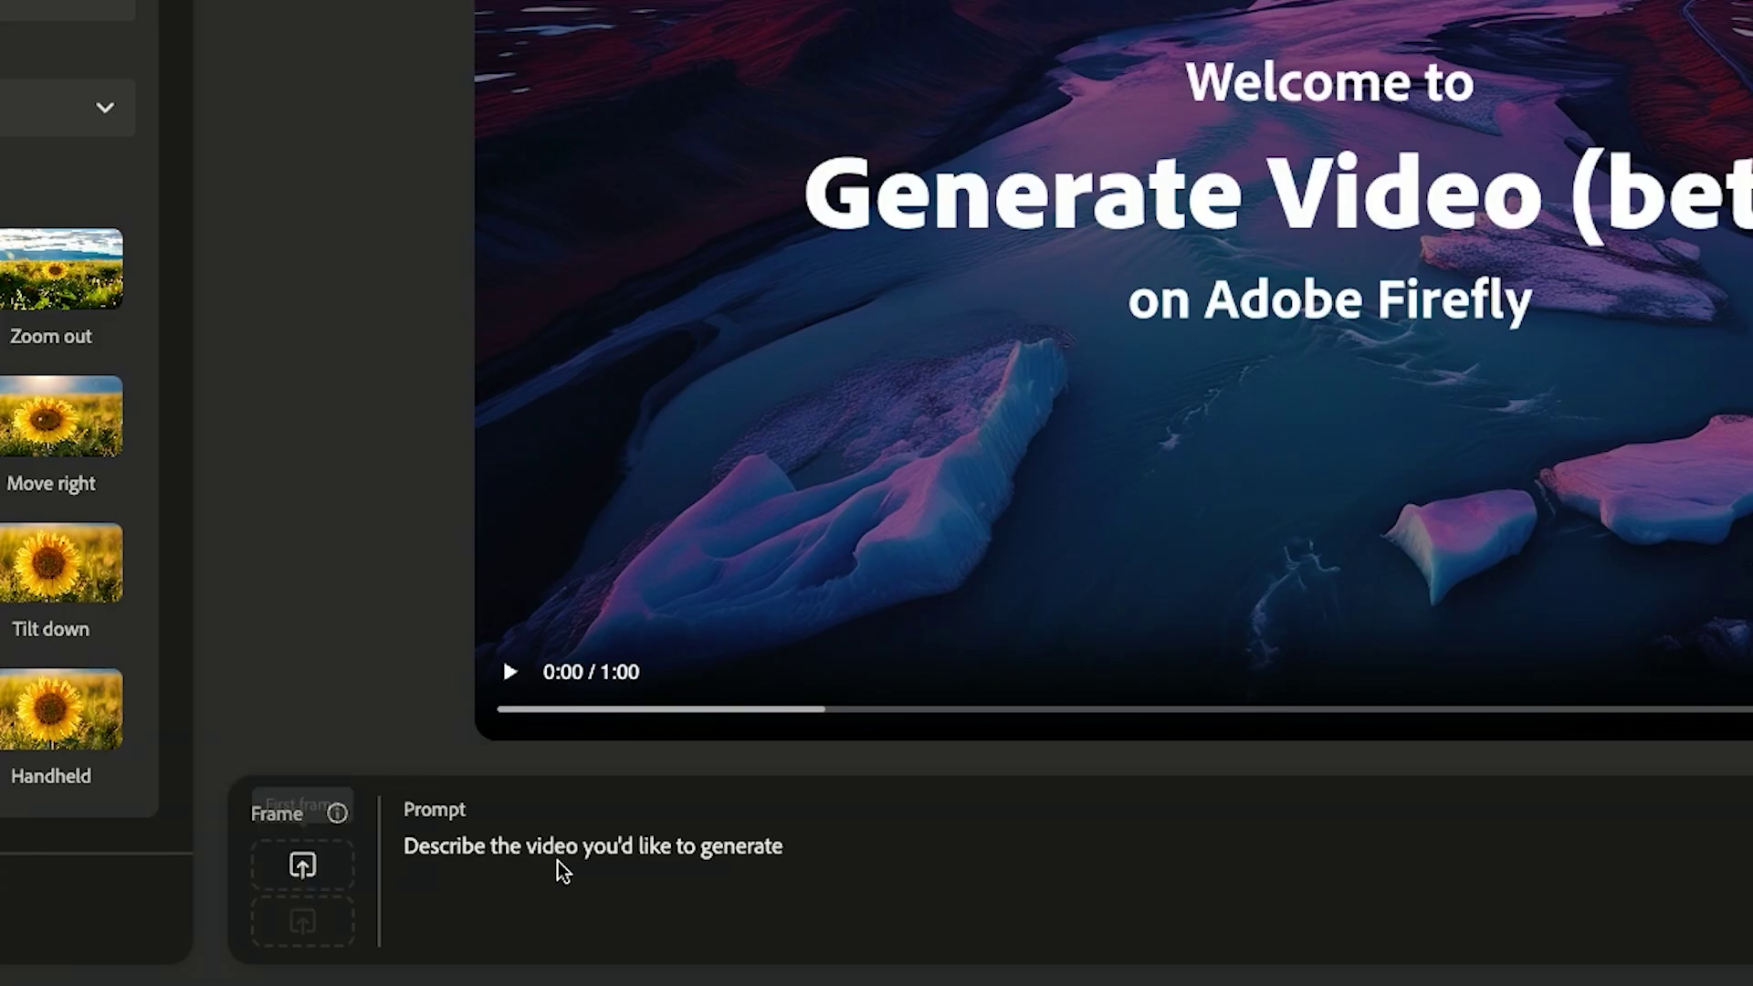
- Preview the clock-tower photo B502.jpg in the Source monitor, then return to the stock photos bin
left_click(565, 854)
scroll(422, 831, "down", 10)
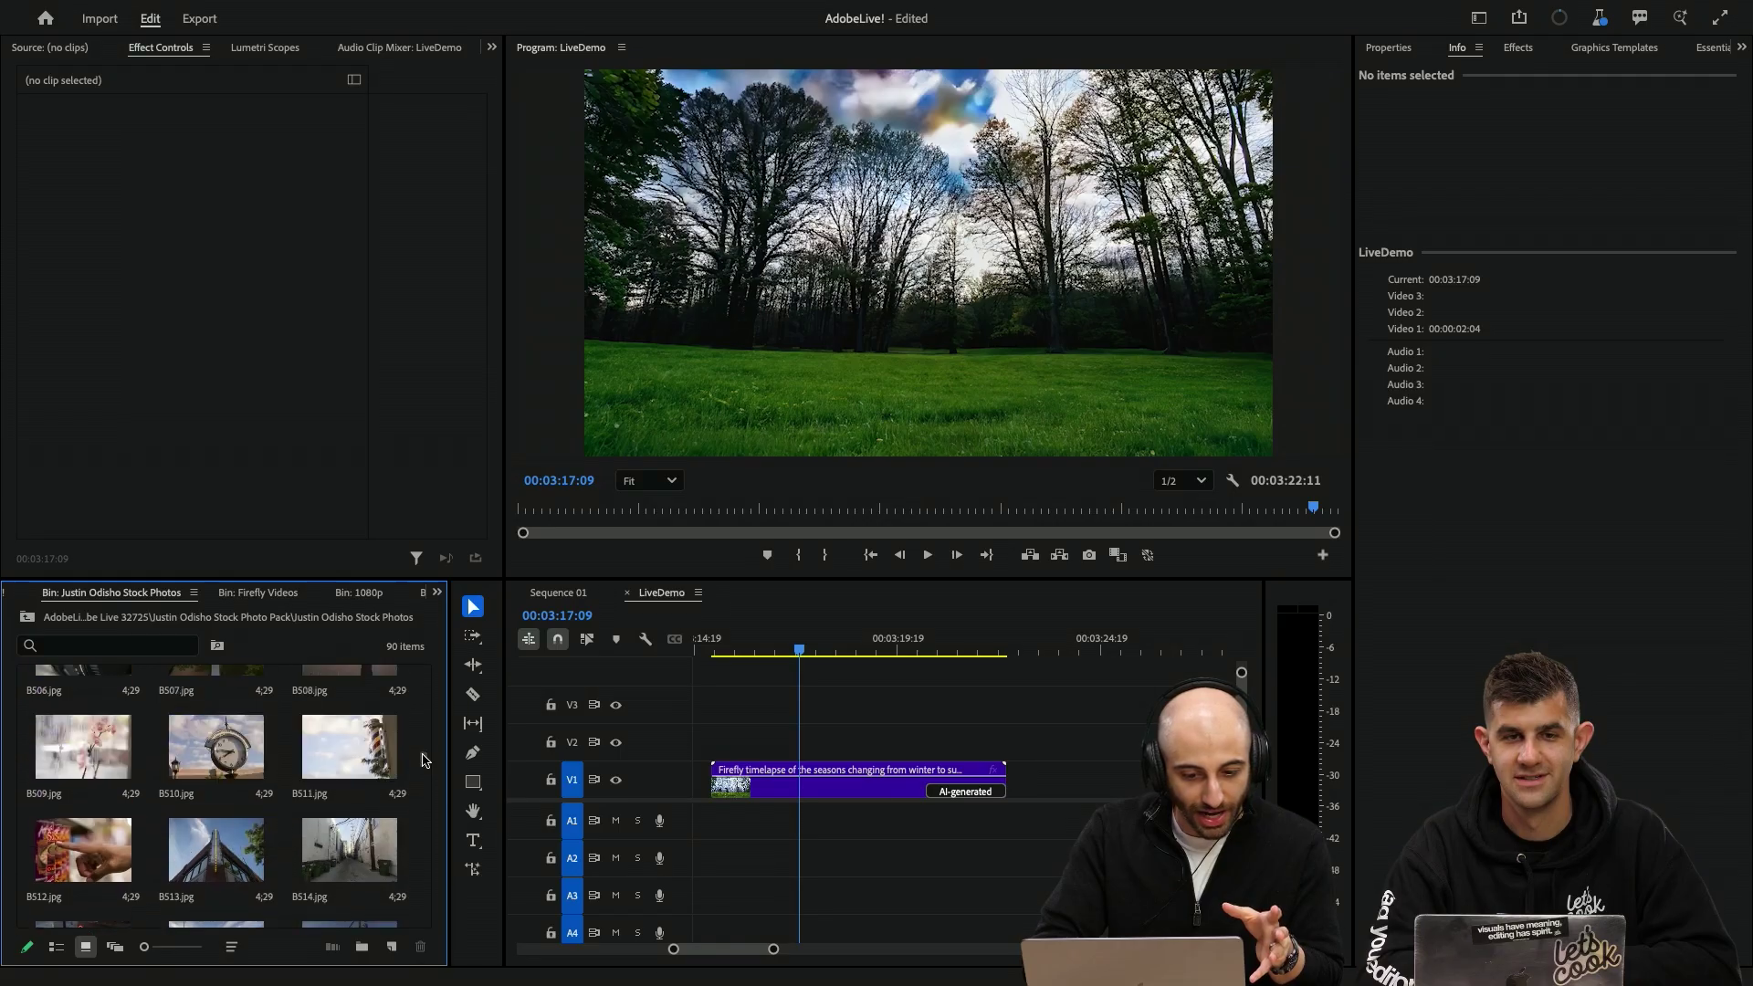
scroll(423, 831, "up", 5)
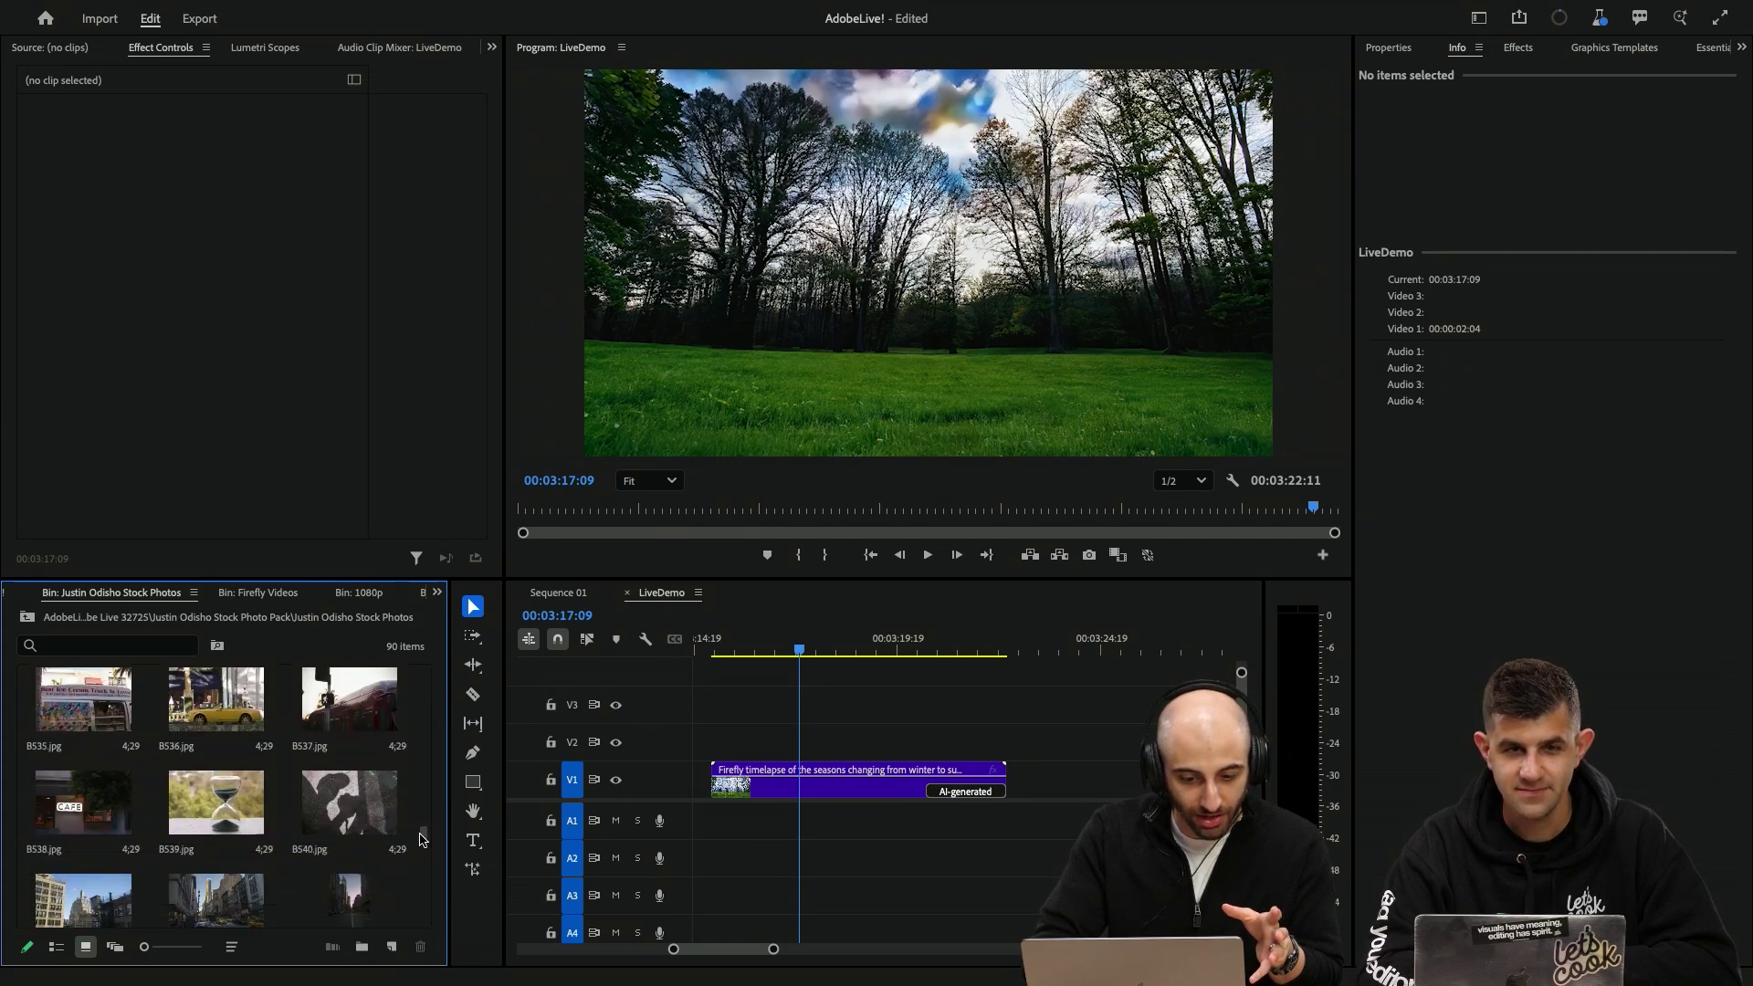
double_click(338, 780)
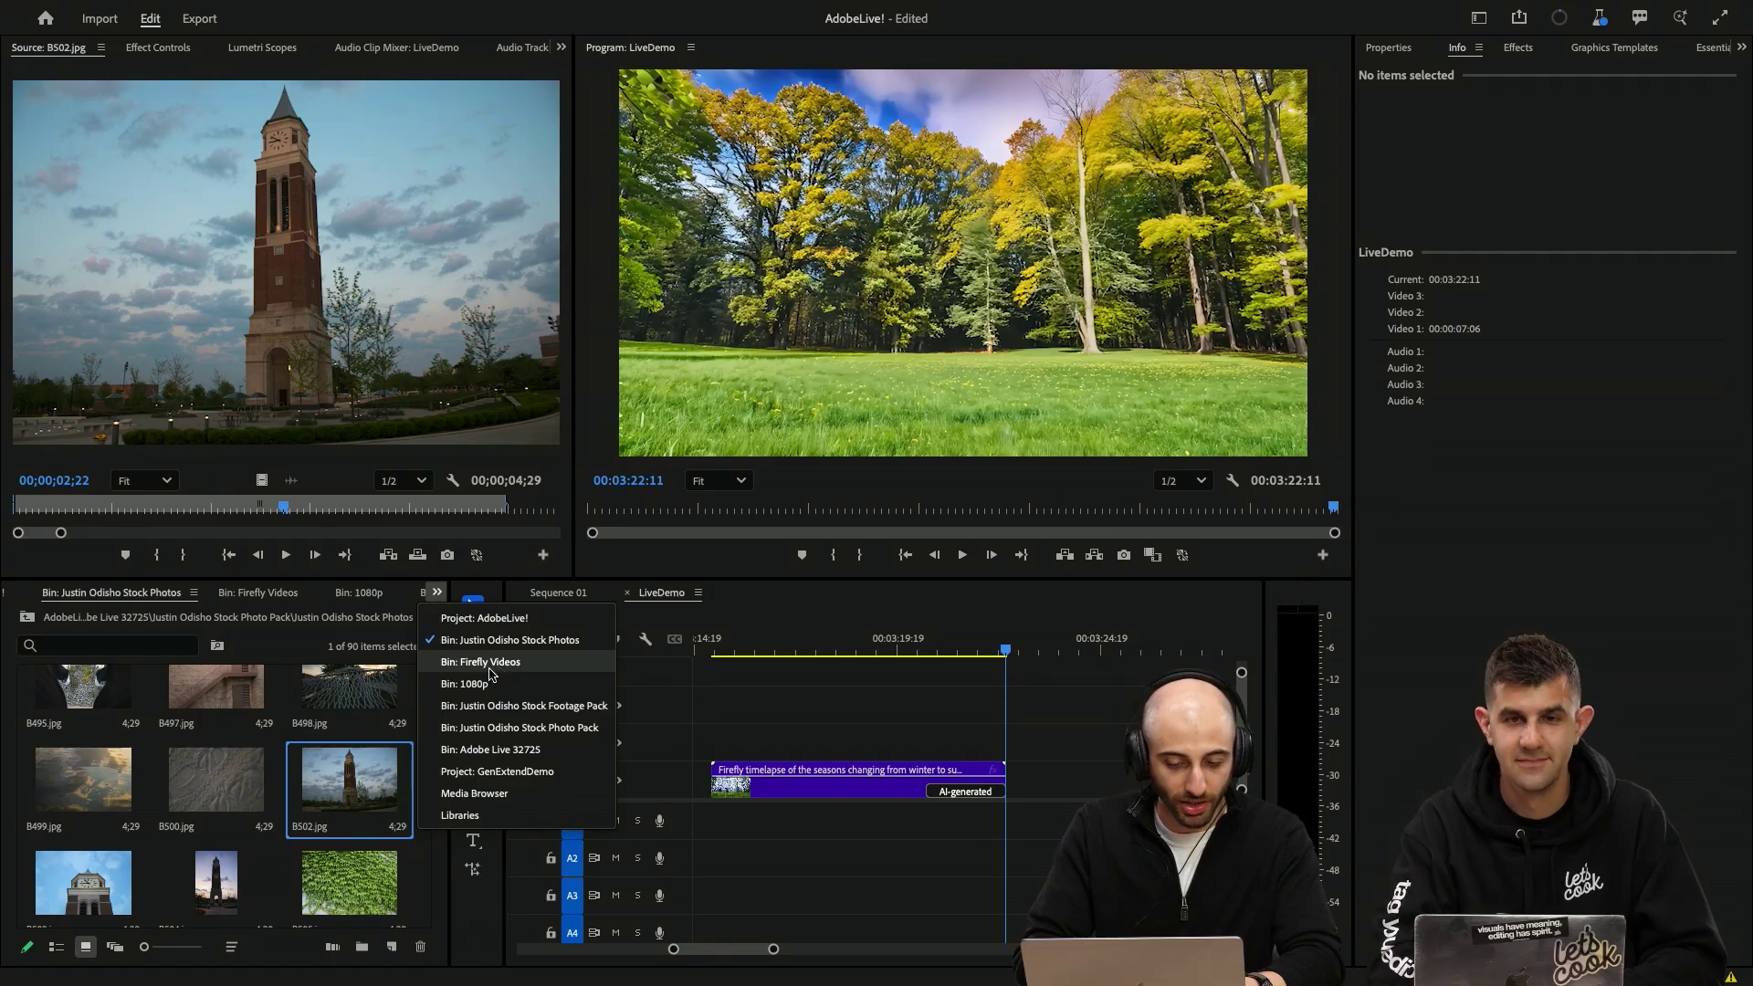
left_click(125, 598)
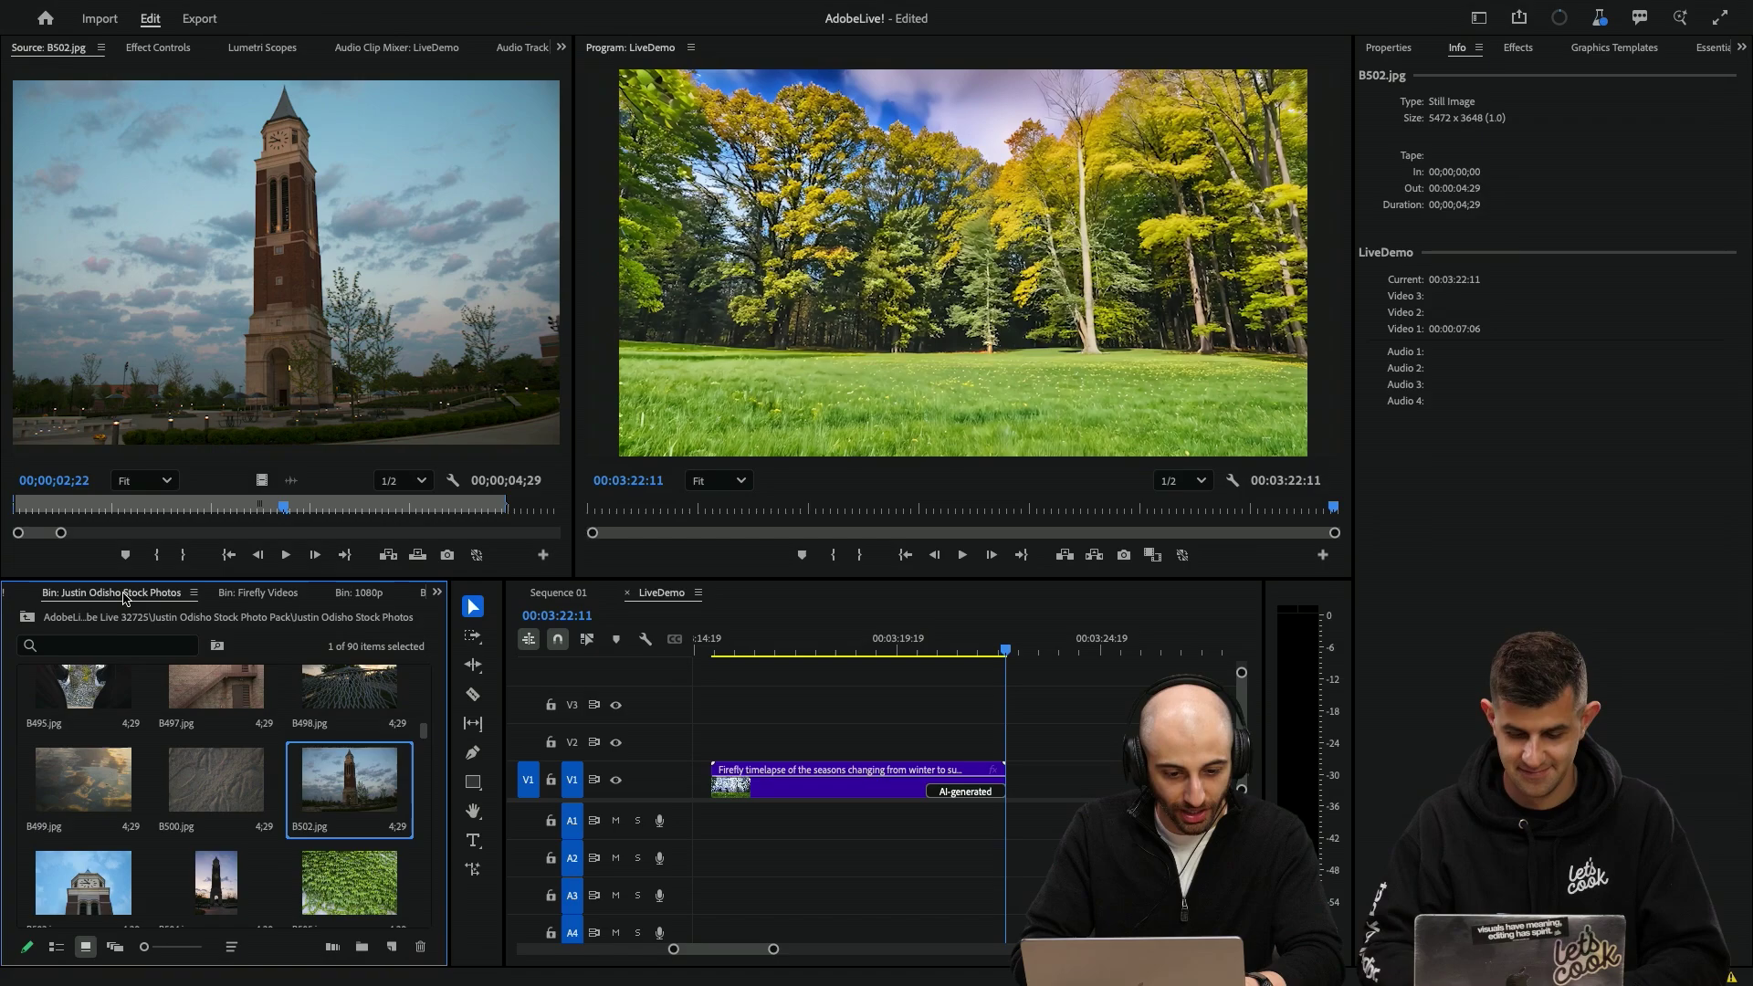
scroll(125, 598, "up", 1)
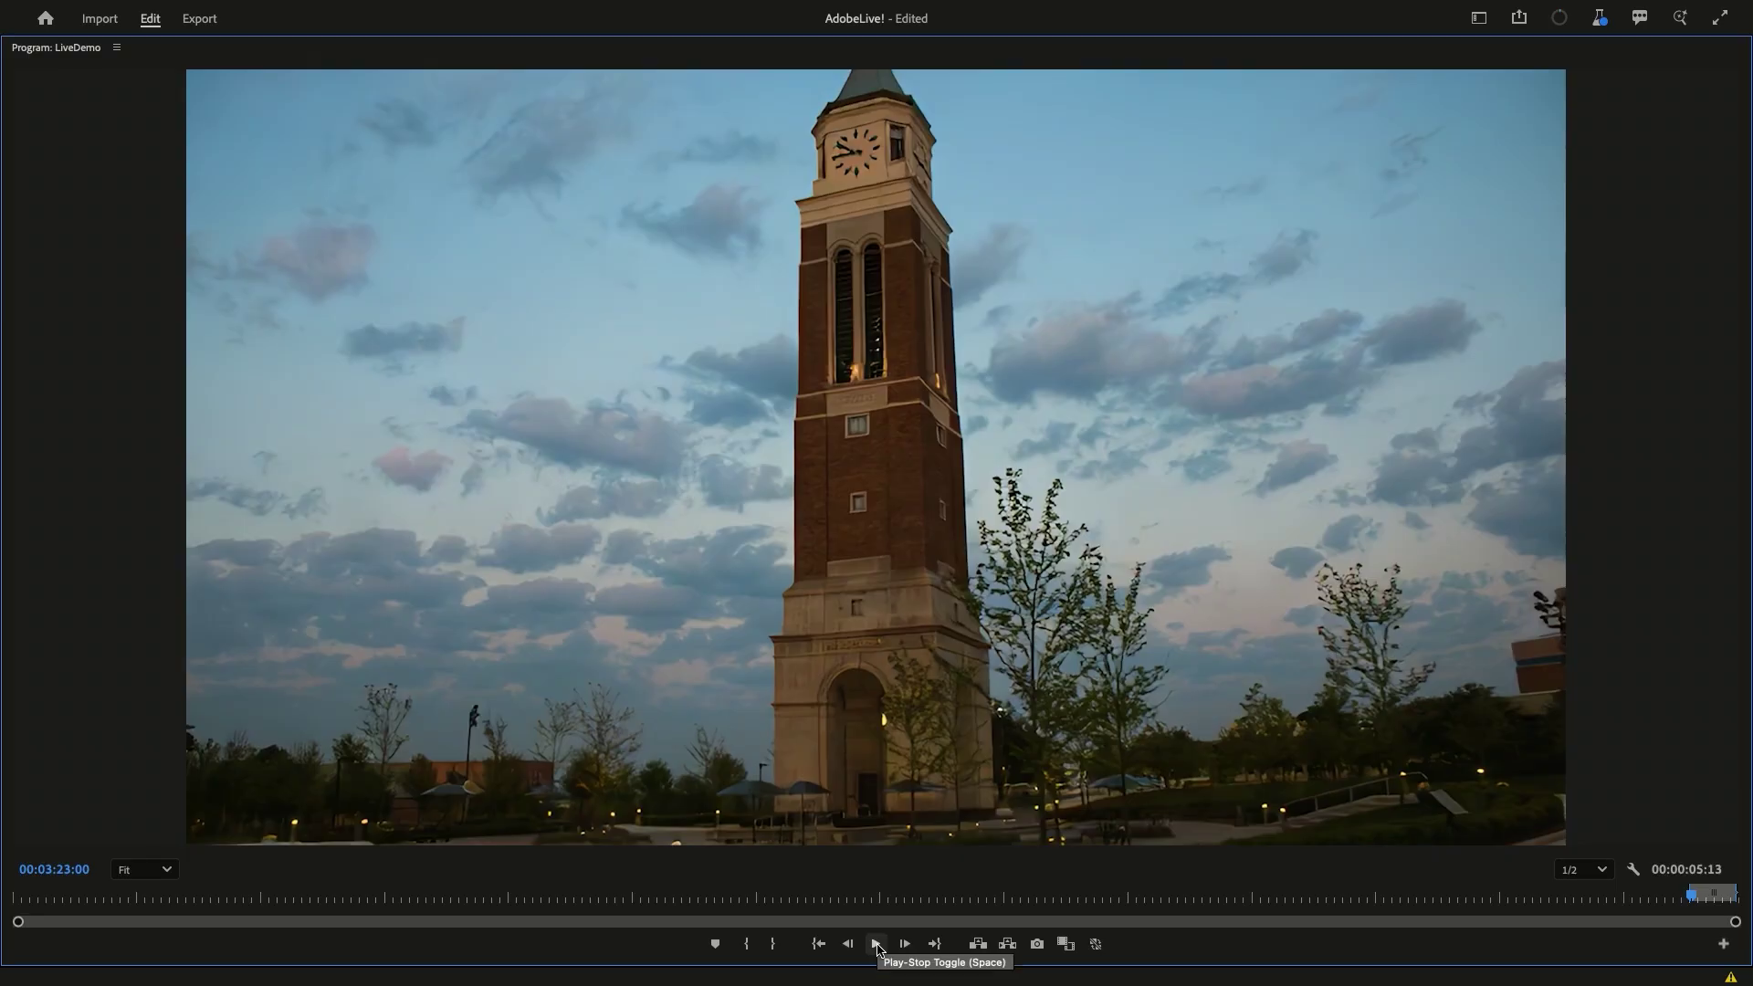
- Play the clock-tower timelapse, then scrub back to the snow-free tower frame
left_click(877, 945)
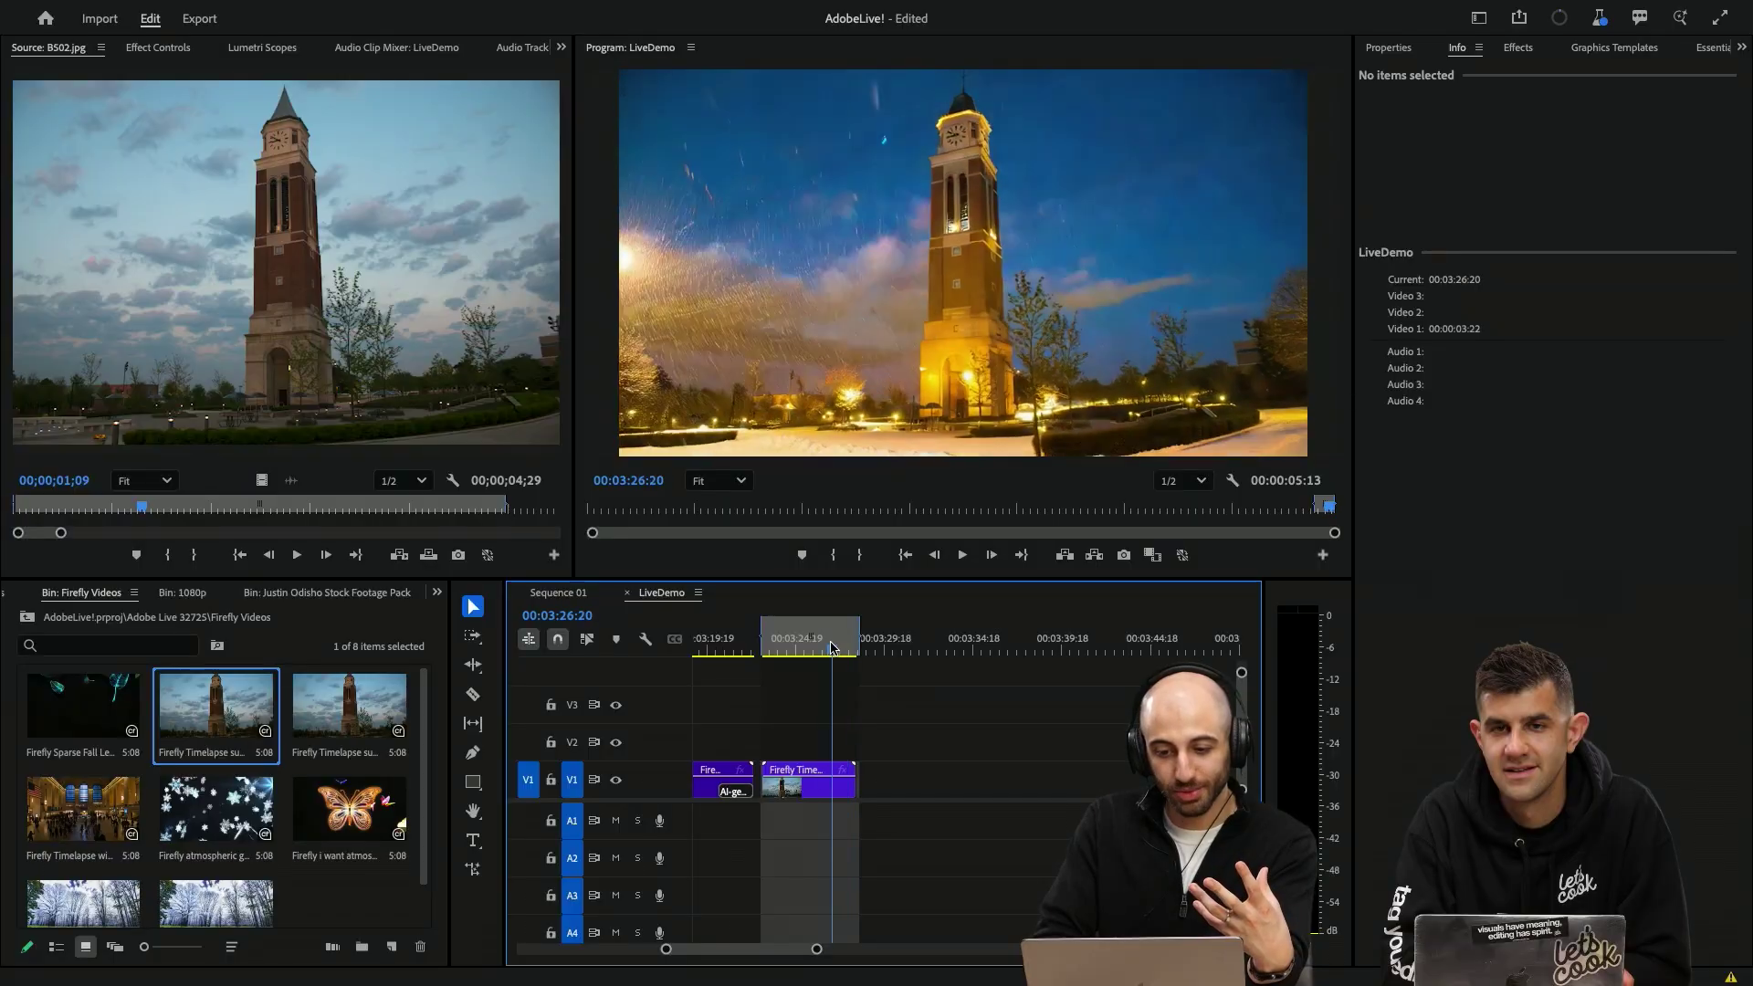
left_click_drag(832, 646, 799, 650)
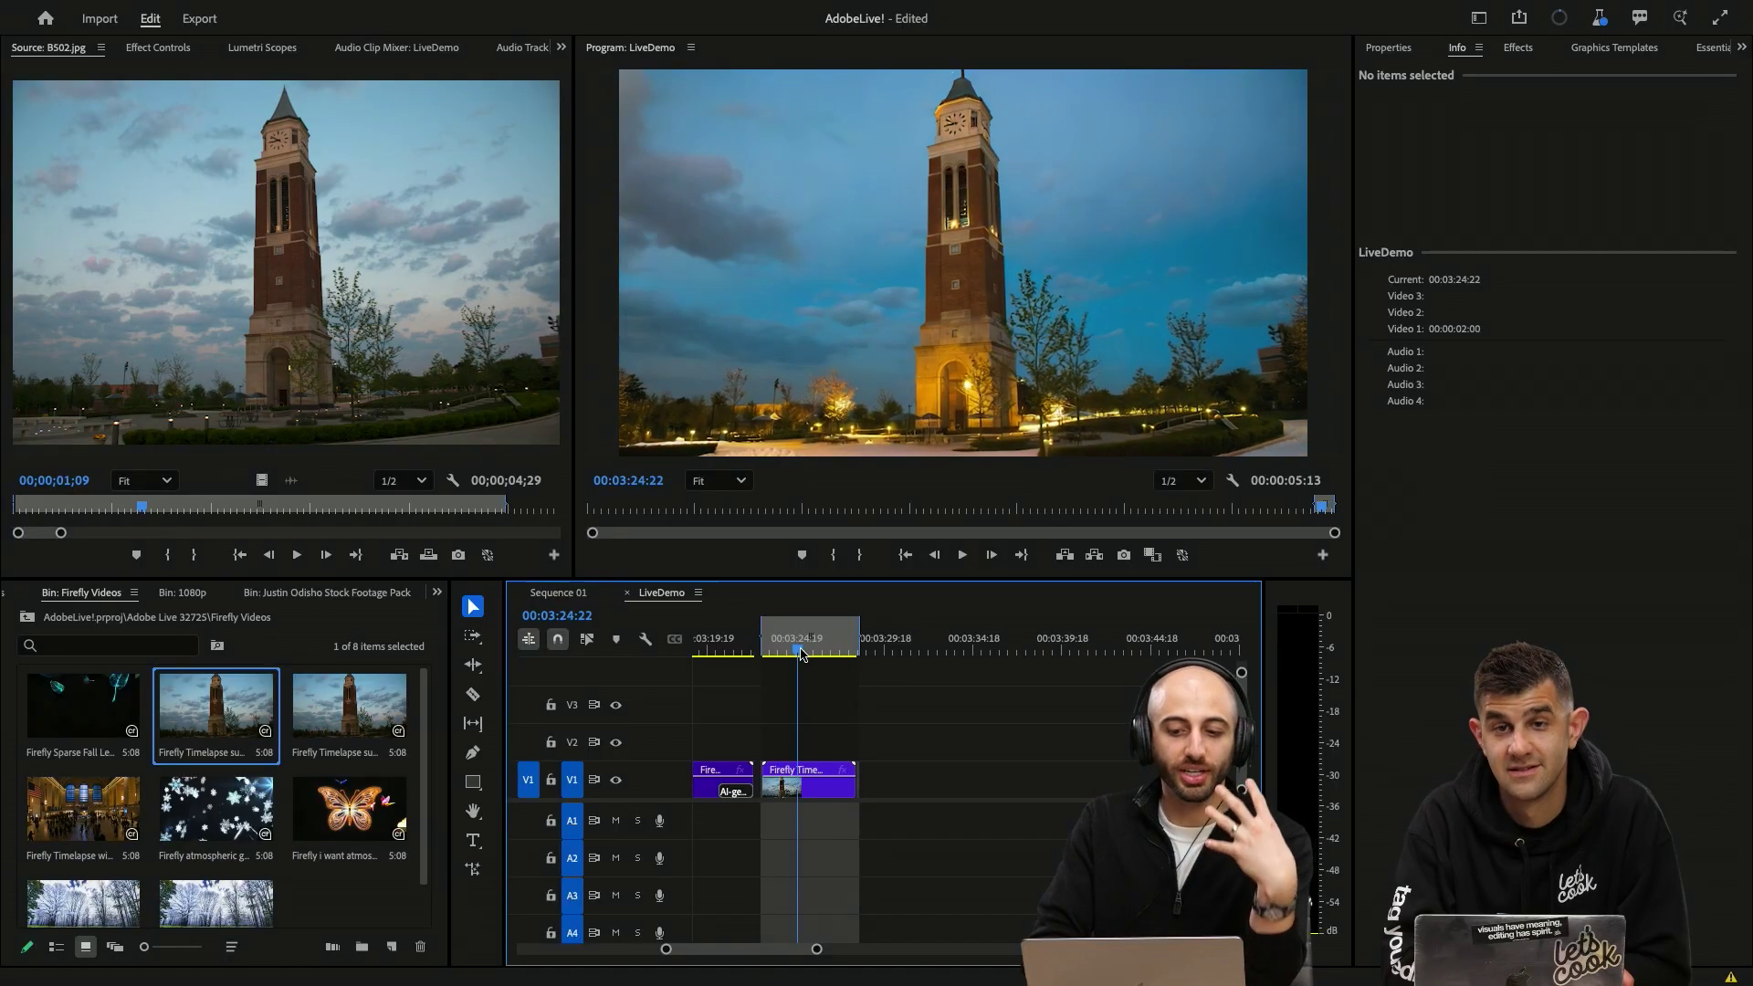